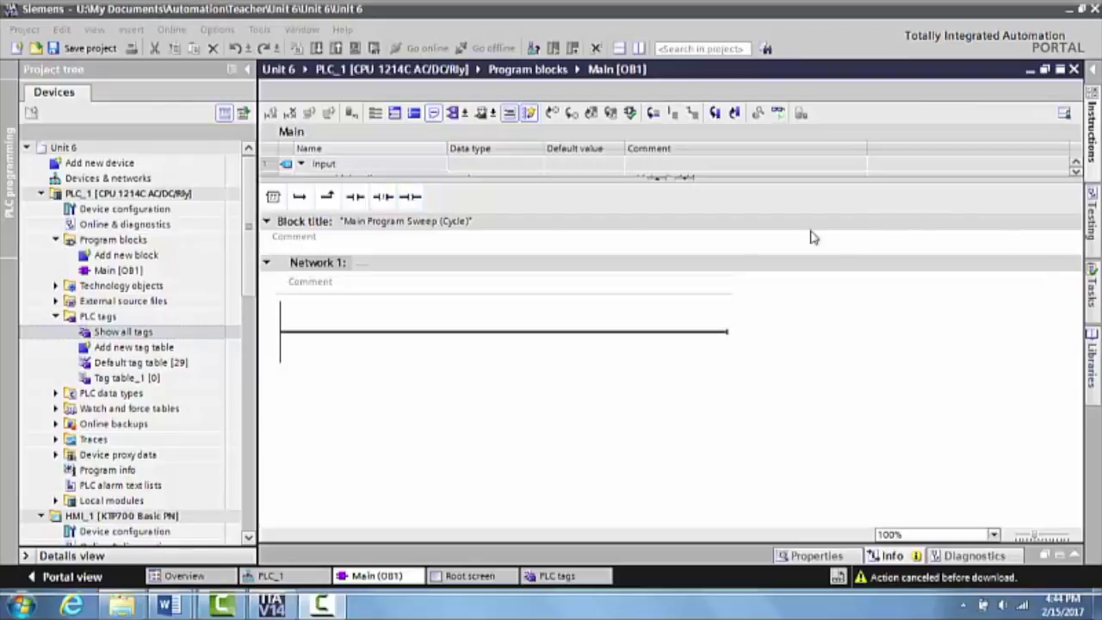
Place a normally open contact on Network 1's rung, addressed to the tag 'Left Green PB'.
click(357, 200)
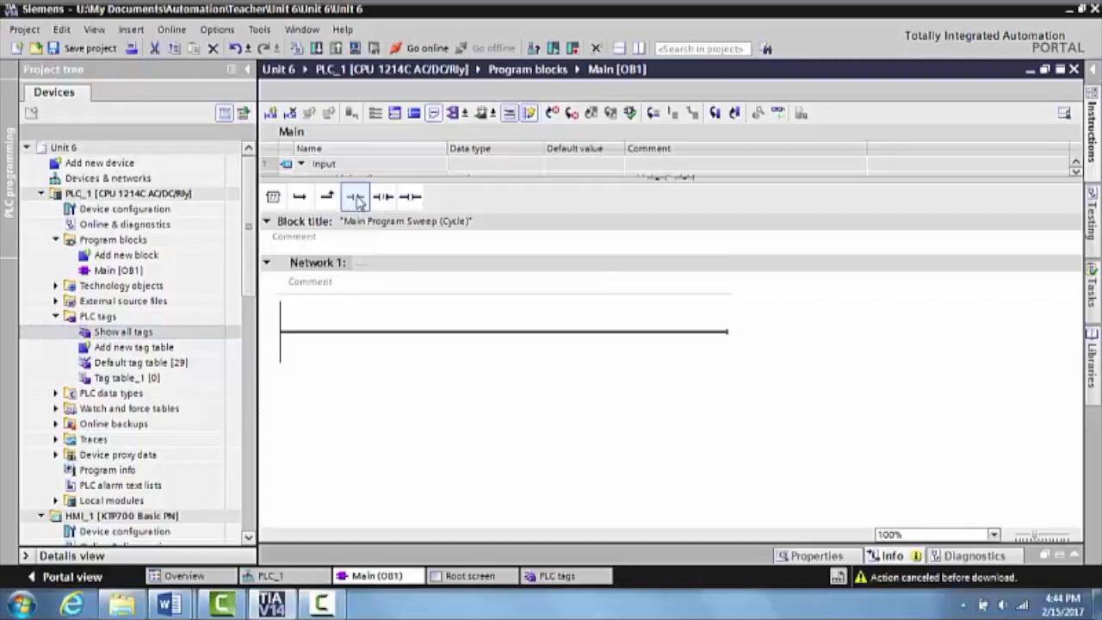
drag(358, 200, 500, 338)
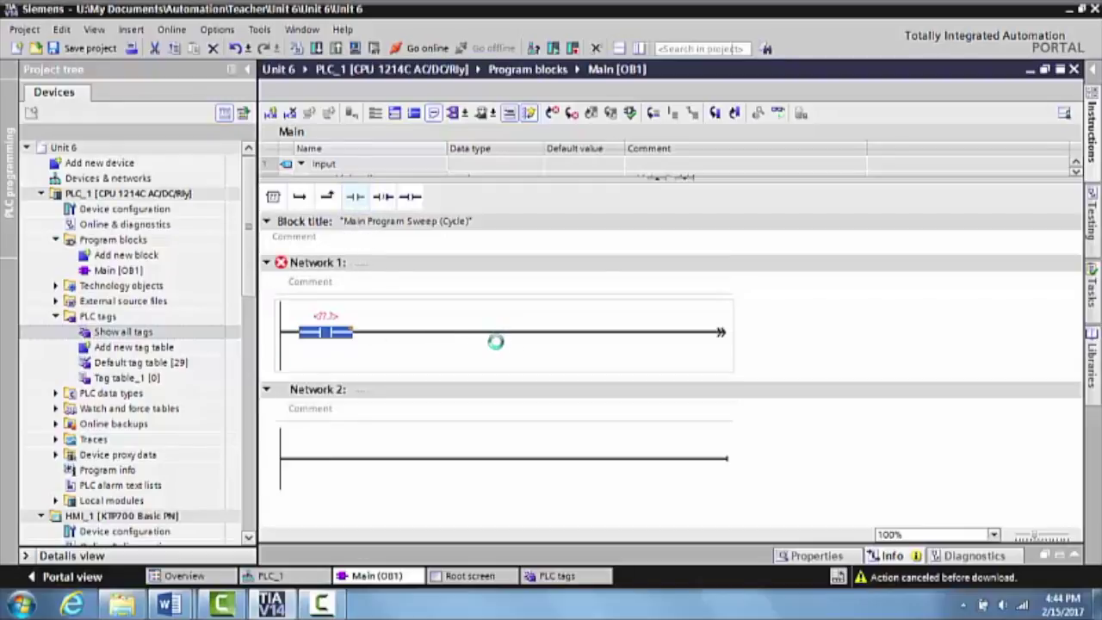
click(335, 317)
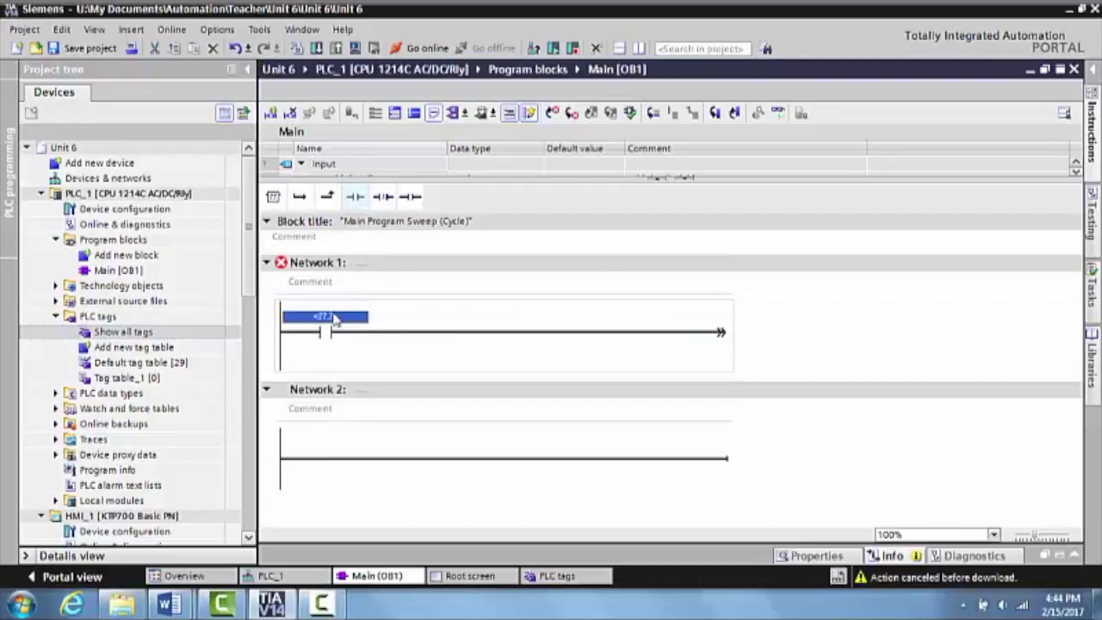
text(Left Gr)
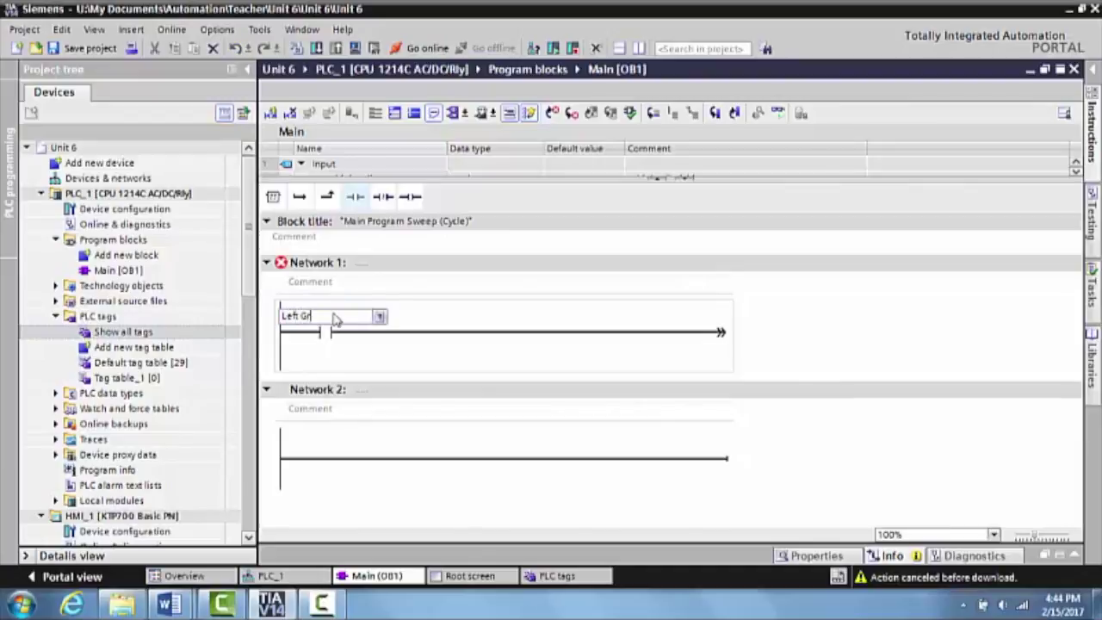
text(een L)
key(Return)
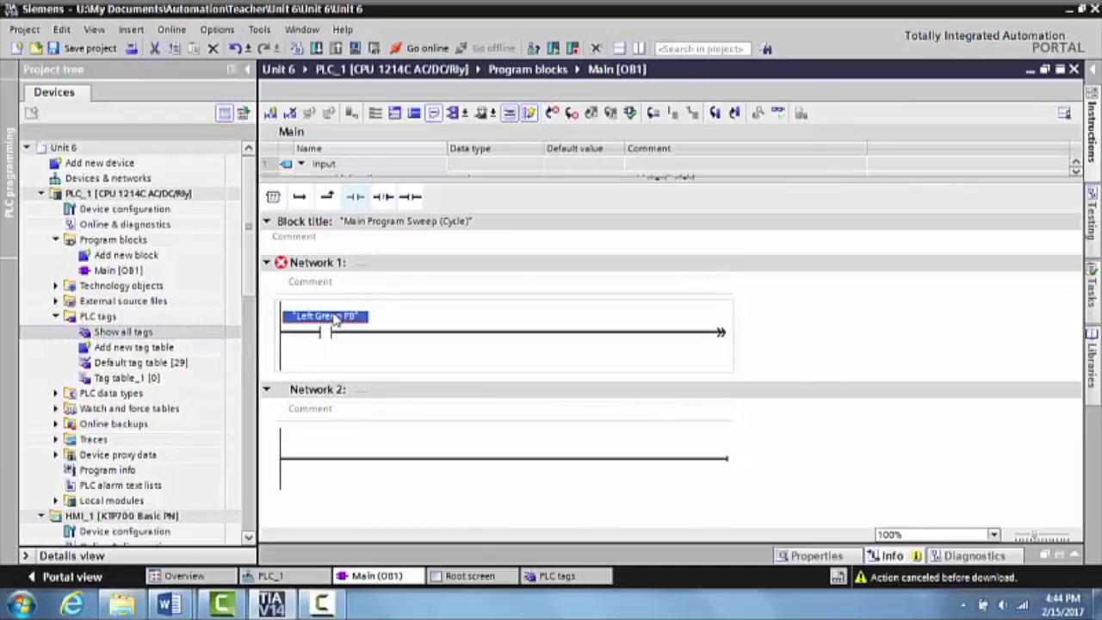
Wire the Left Green PB contact to input %I0.0 via PLC_1's device view, then unsplit the editor.
click(639, 48)
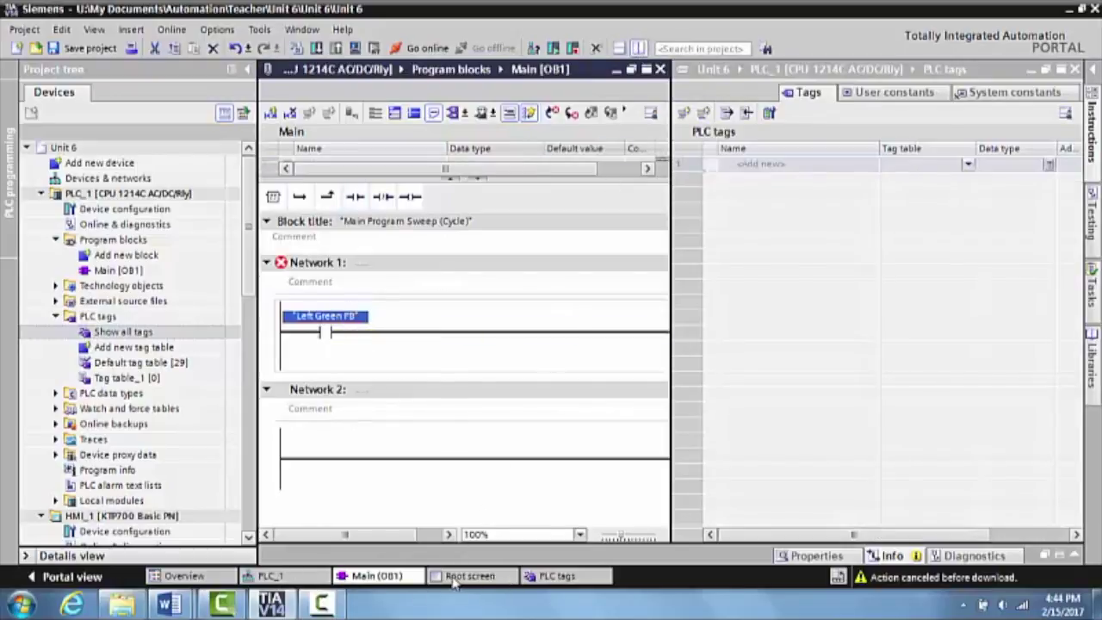
click(289, 577)
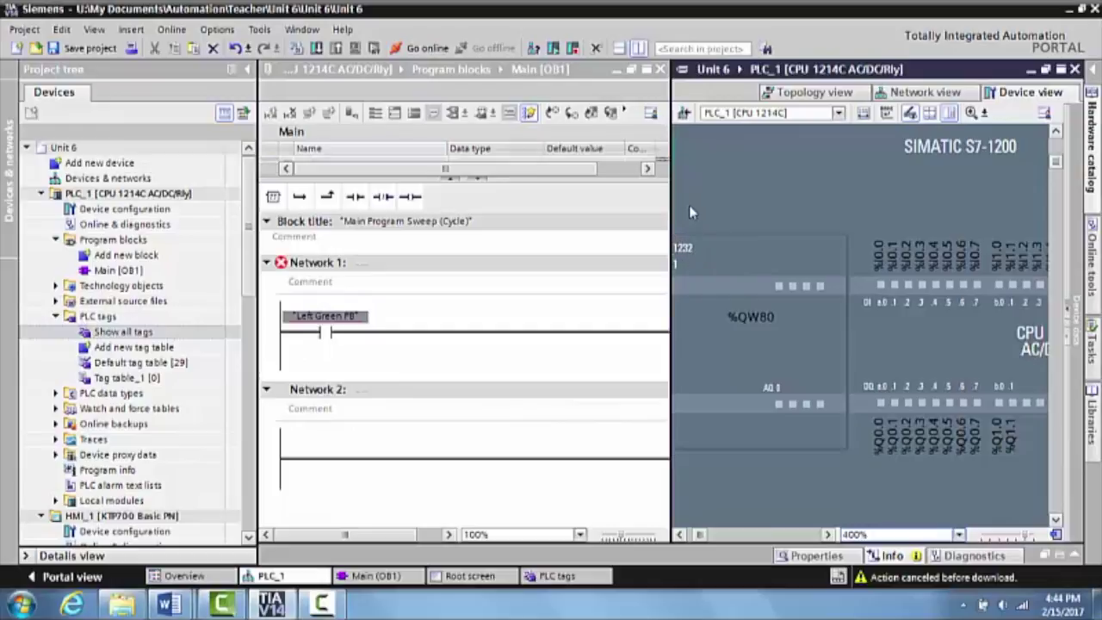
drag(315, 323, 874, 269)
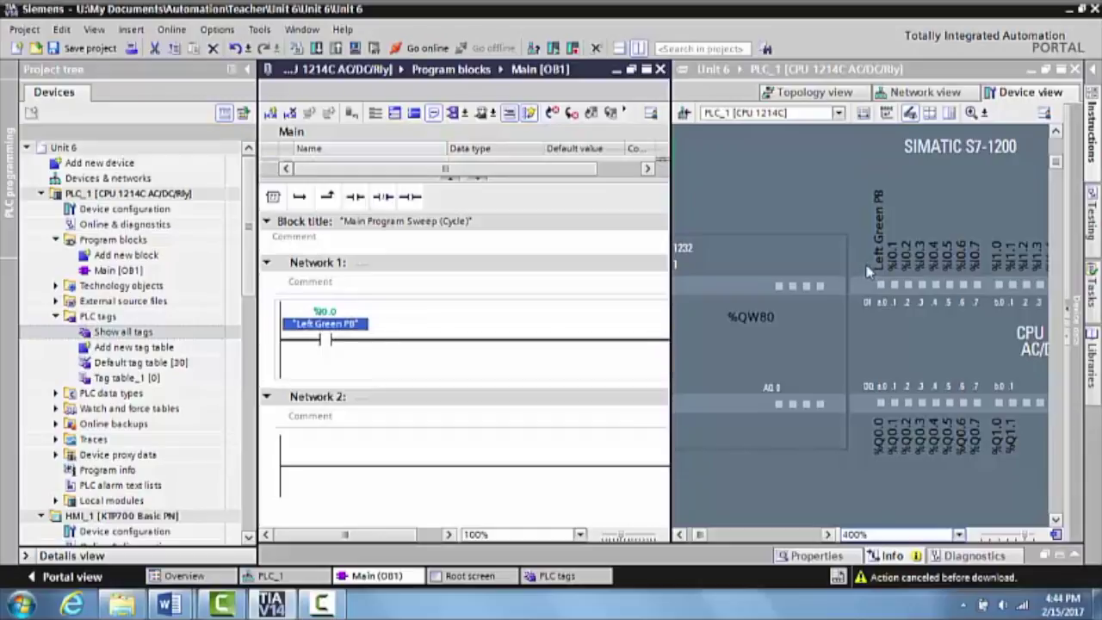
click(638, 48)
click(638, 49)
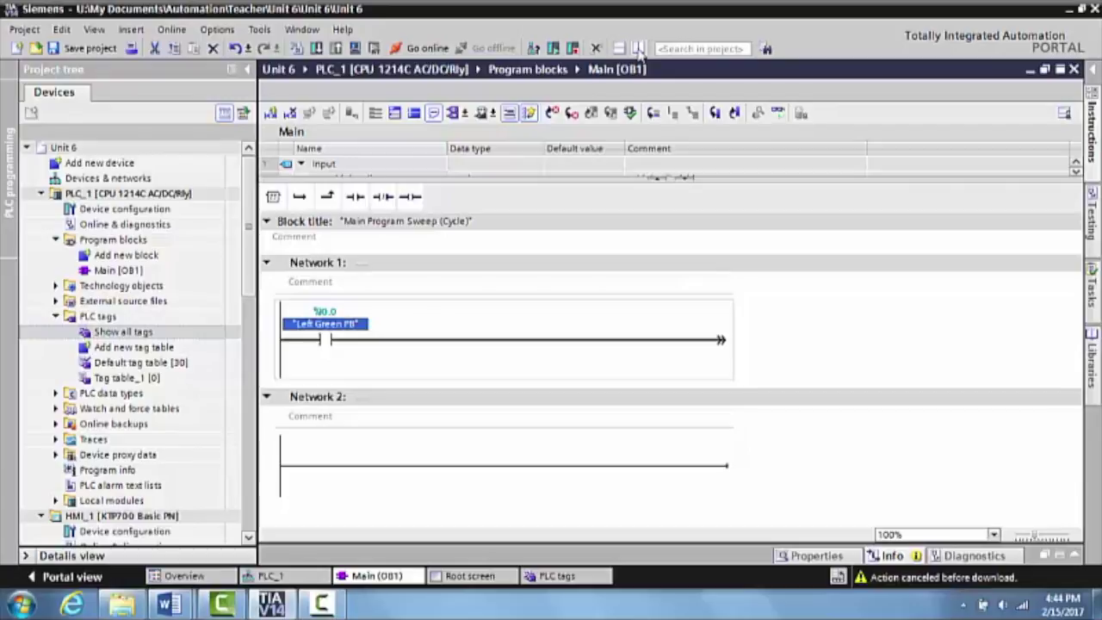
Add an assignment coil at the end of Network 1 with operand 'HMI Output'.
click(411, 197)
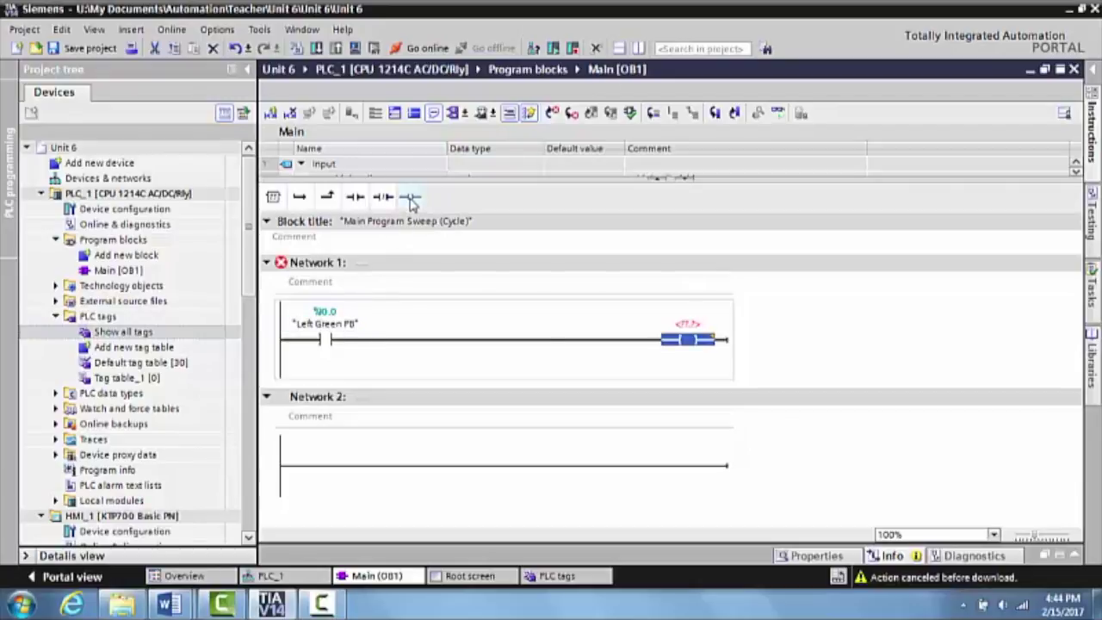
text(HMI)
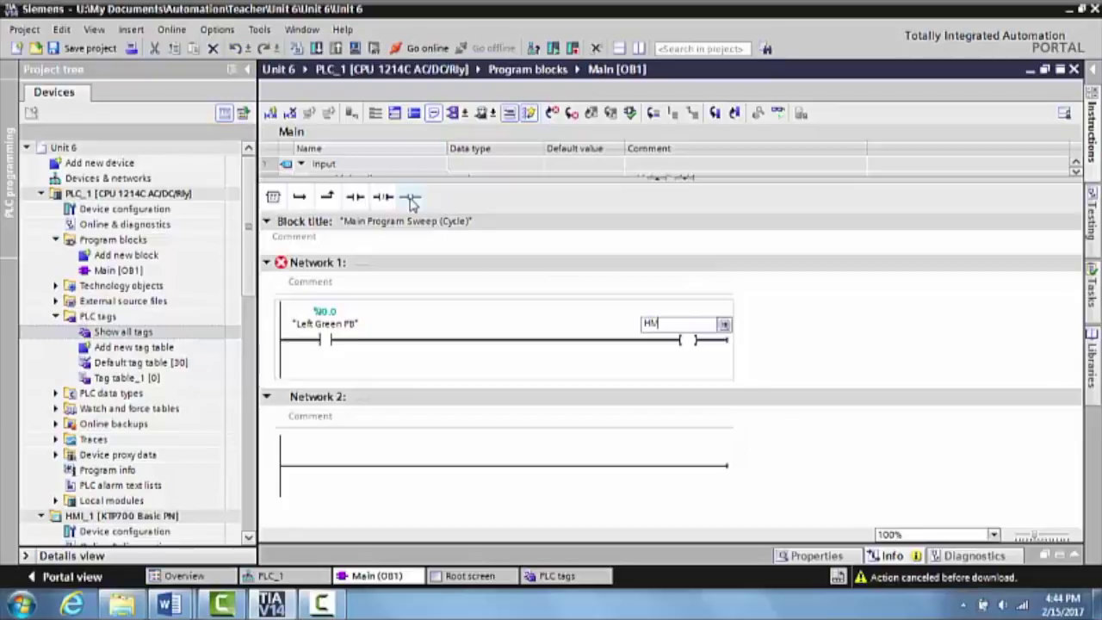
text( Output)
key(Return)
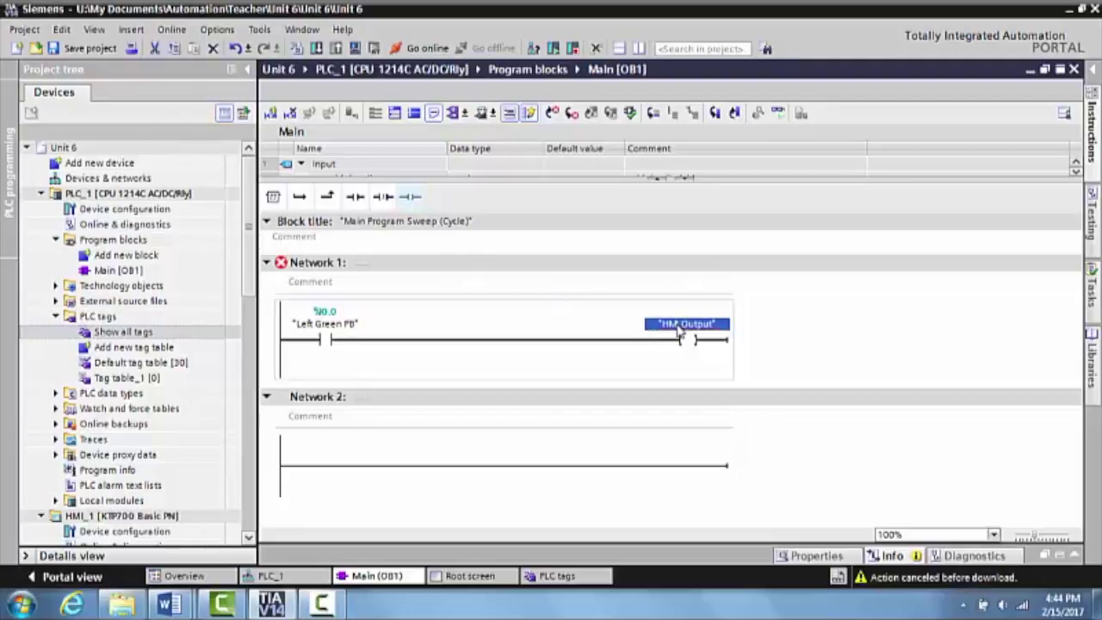
mouse_move(678, 333)
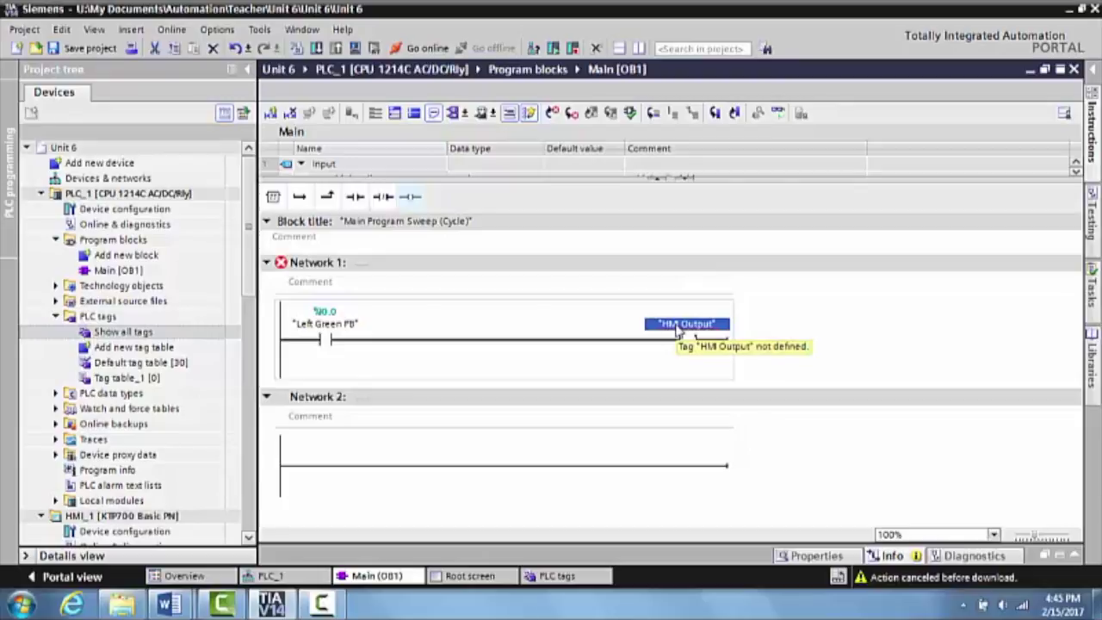
Define 'HMI Output' as a Bool tag in Global Memory at address %M0.0.
right_click(679, 334)
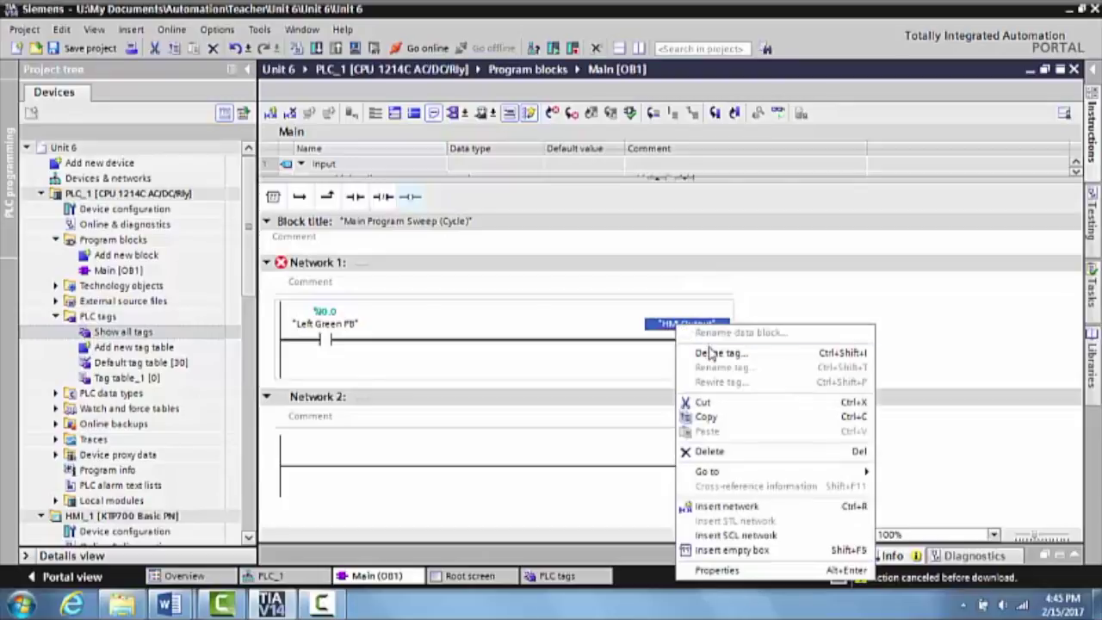
click(712, 354)
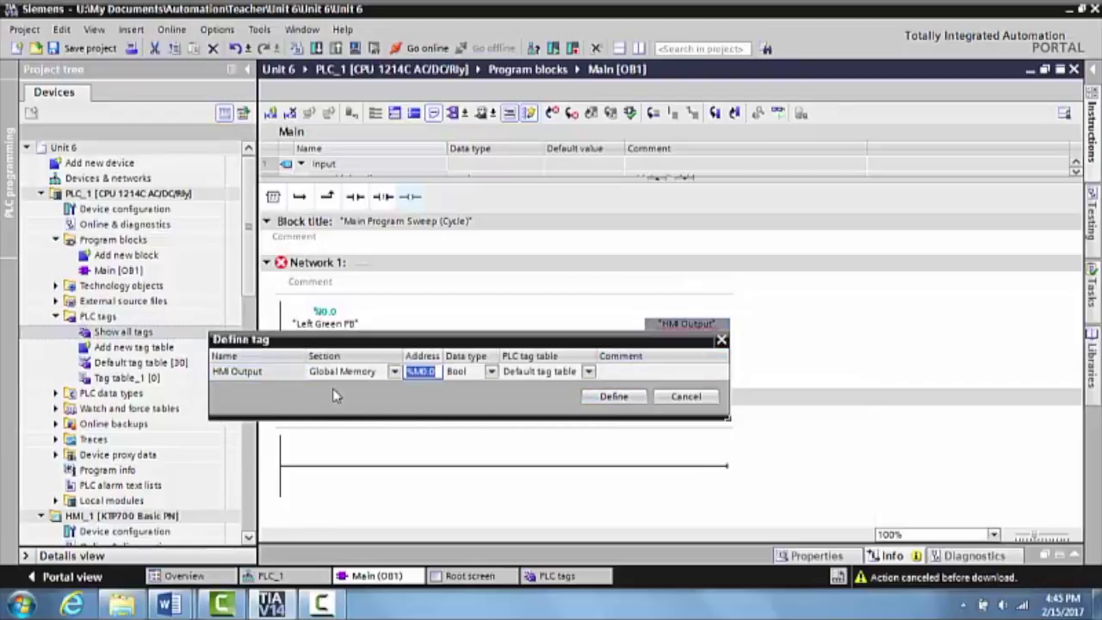
click(394, 378)
click(395, 372)
click(394, 371)
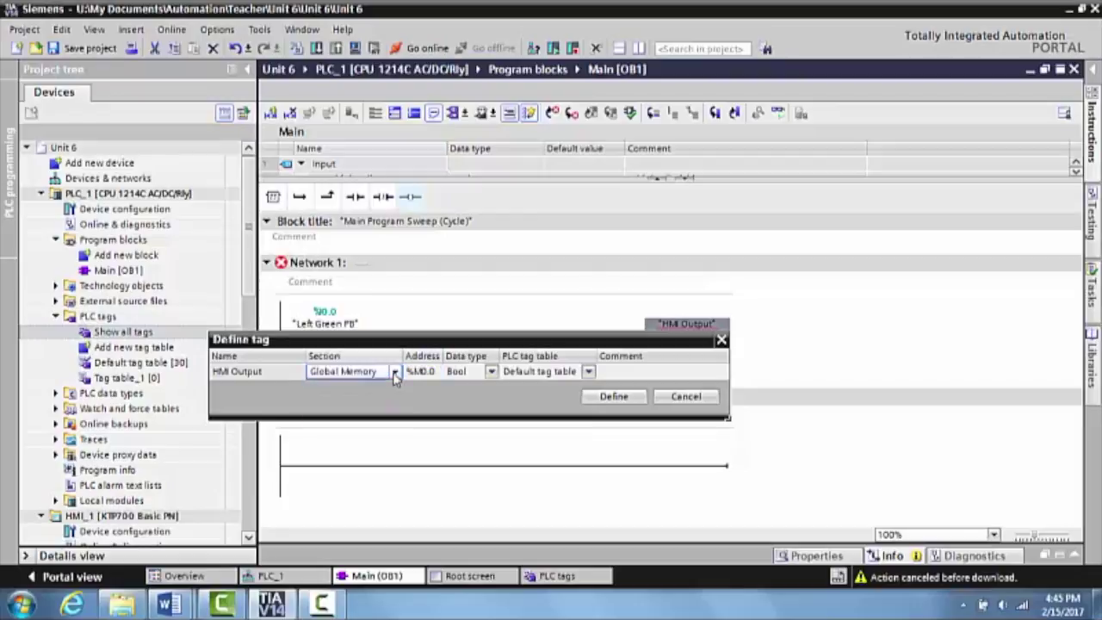
click(395, 372)
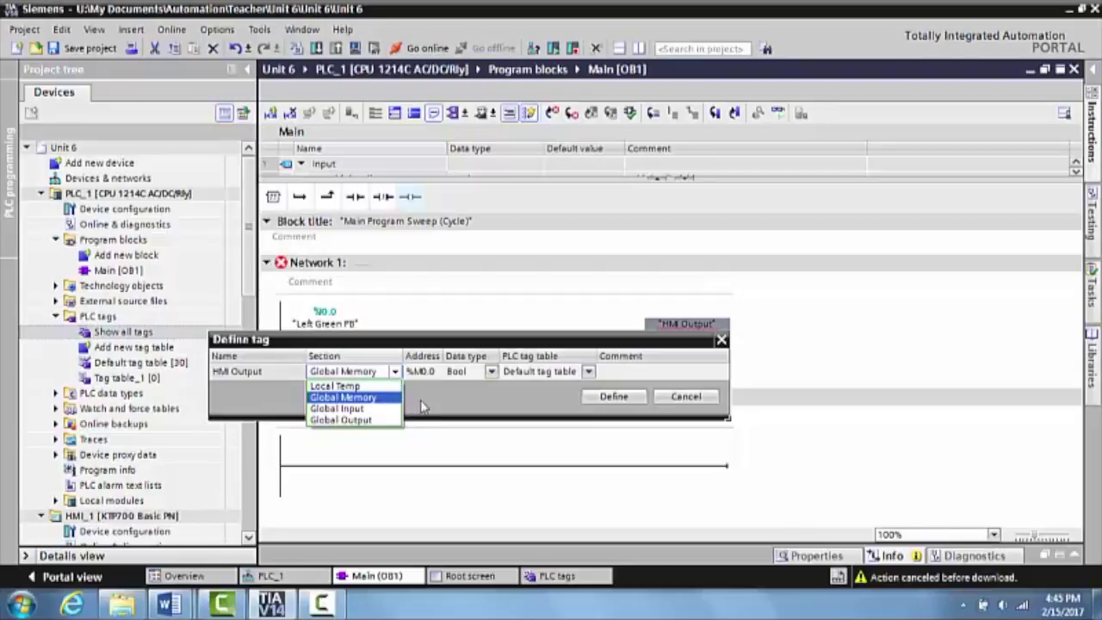
click(422, 406)
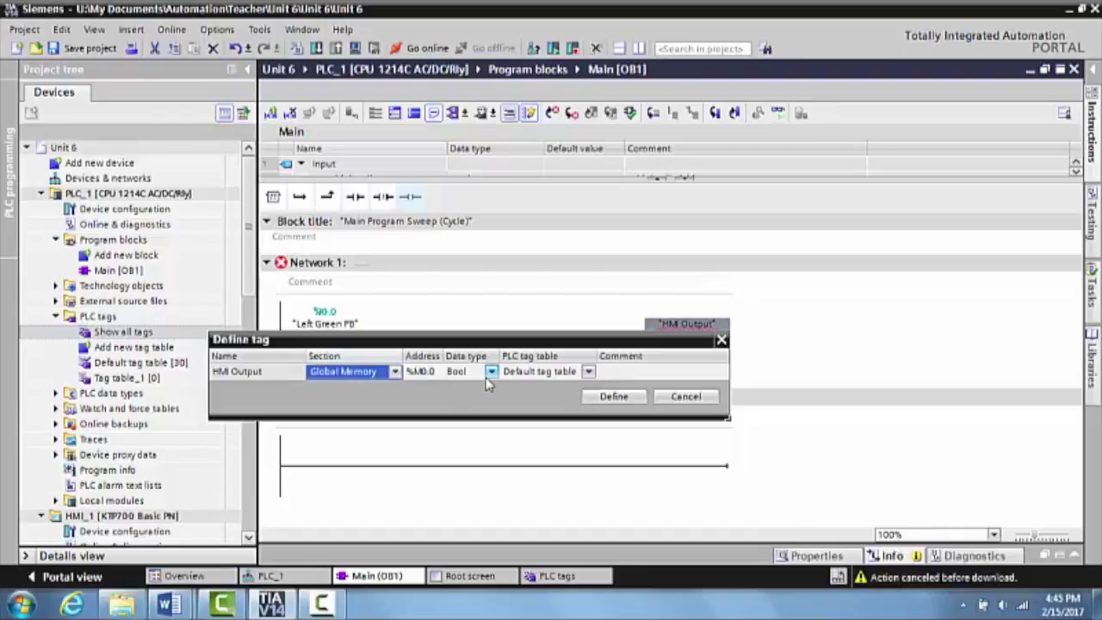
click(611, 397)
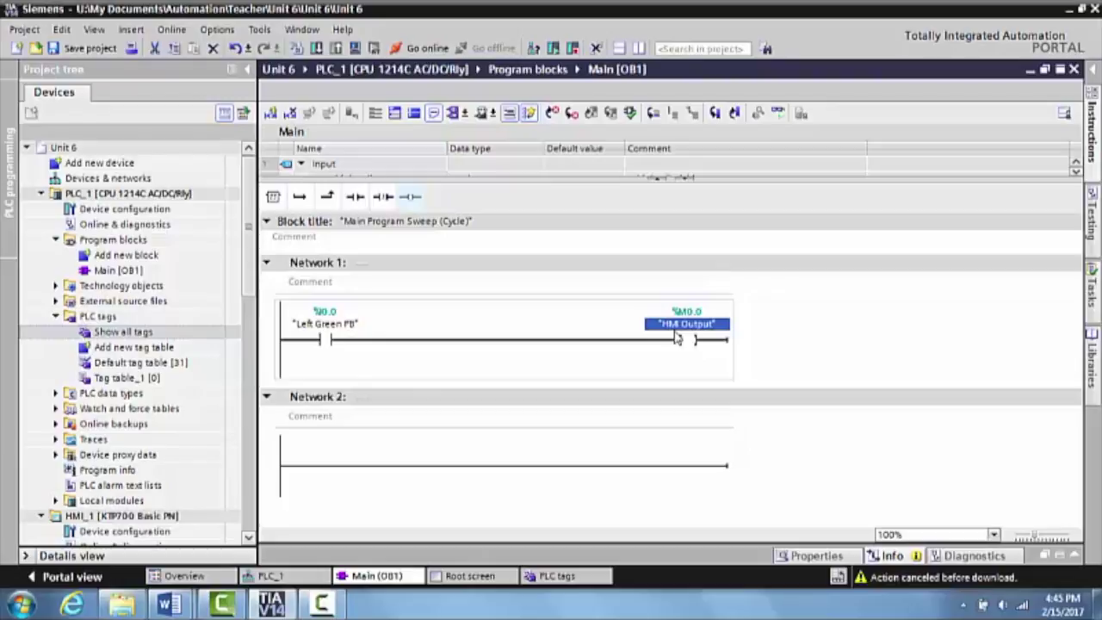
Compile and load Main [OB1] onto PLC_1, completing with 0 errors and 0 warnings.
click(317, 49)
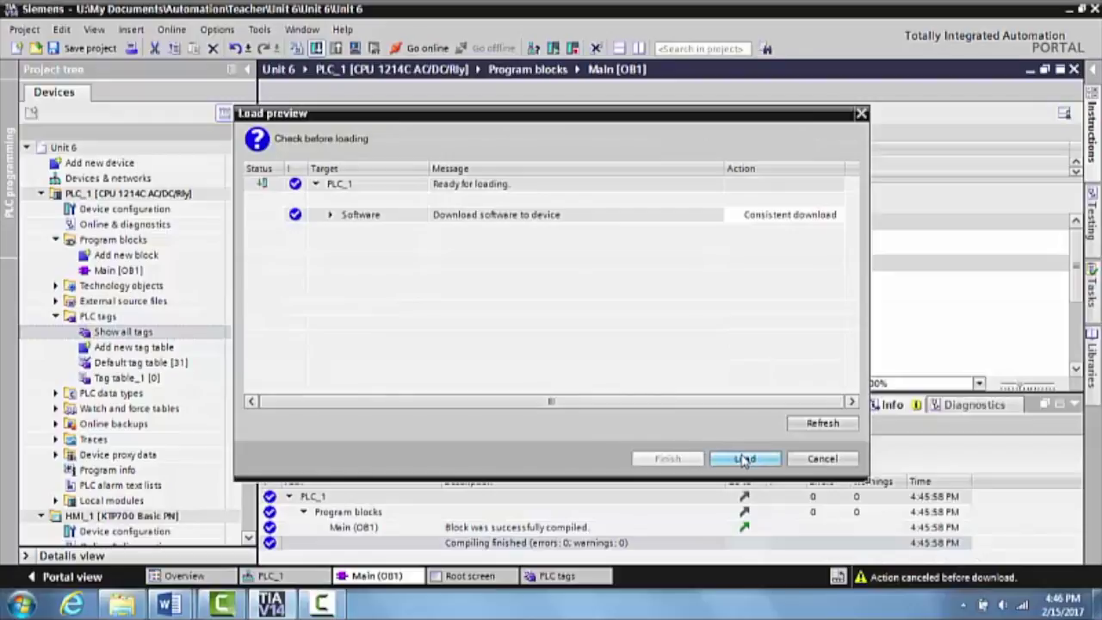
click(745, 459)
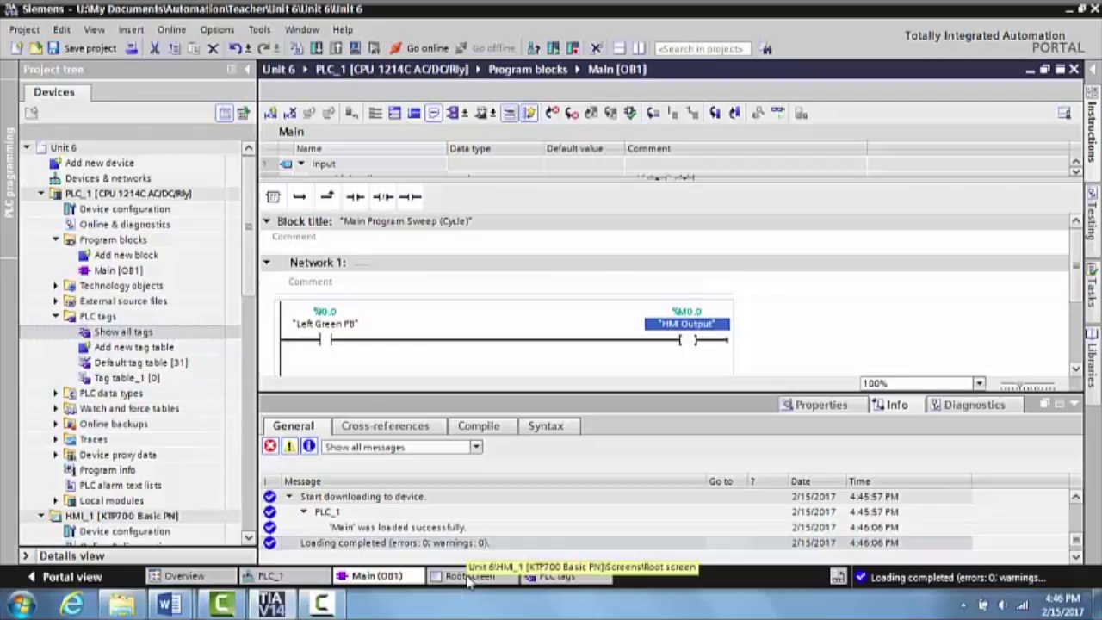
click(40, 194)
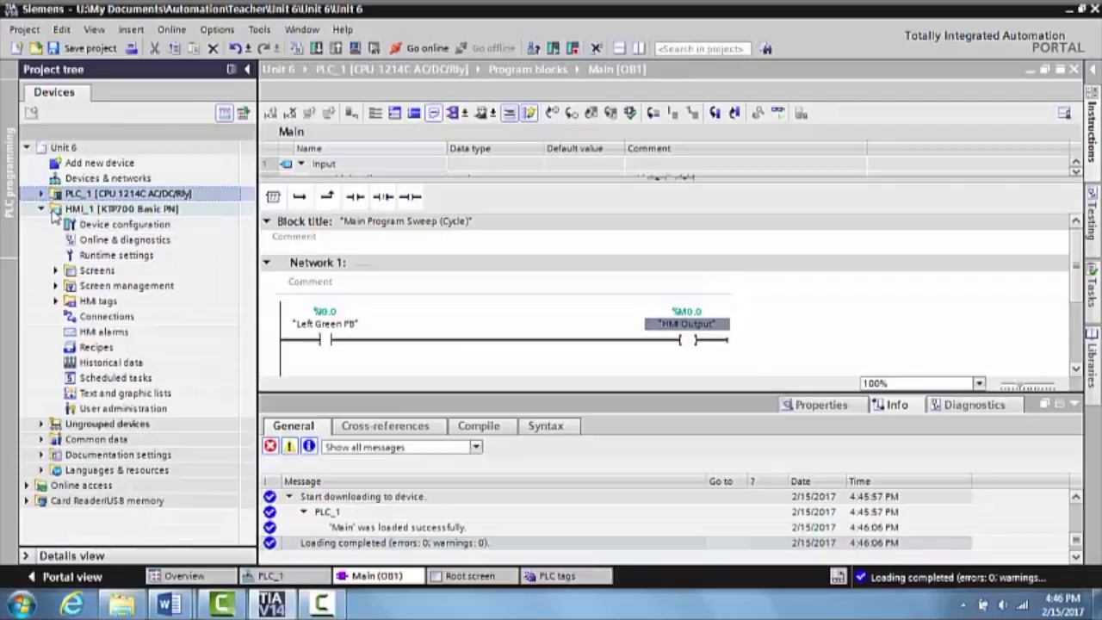
Open HMI_1's Root screen from the Screens folder and hide the Inspector window.
click(56, 270)
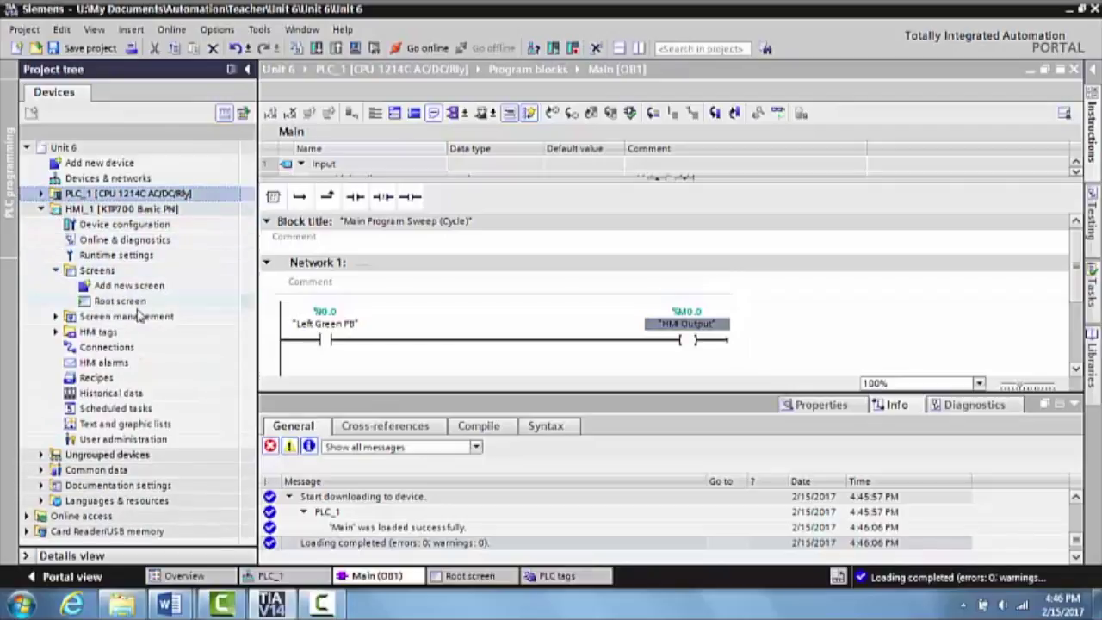
double_click(121, 302)
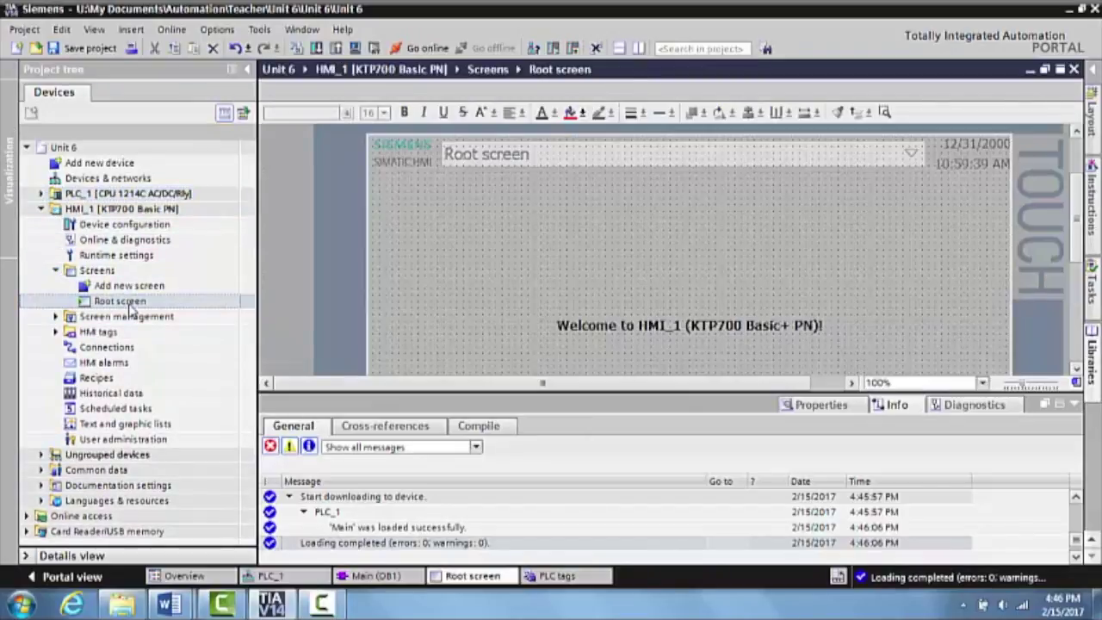
click(1074, 407)
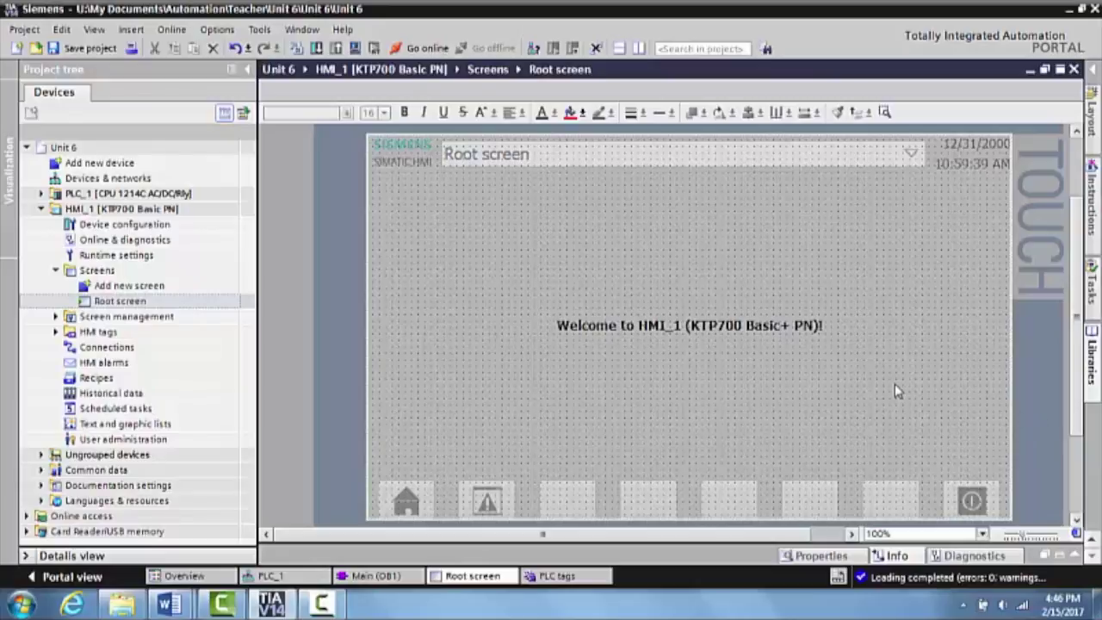
Drag the 'Welcome to HMI_1' text down to just above the bottom function-key buttons.
click(655, 326)
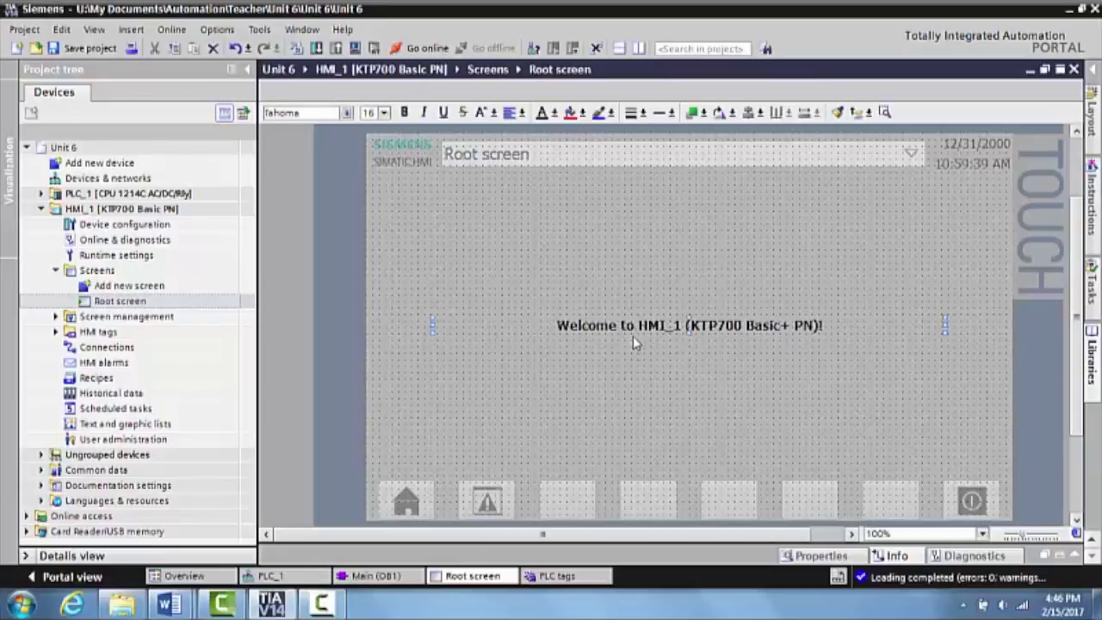
drag(635, 331, 644, 468)
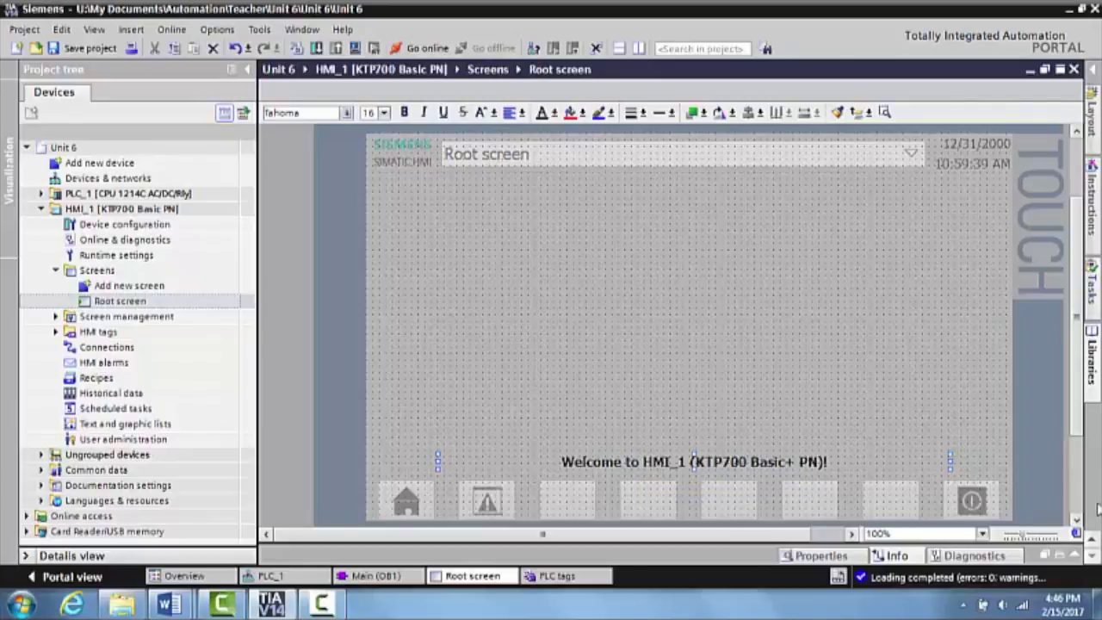
click(1092, 539)
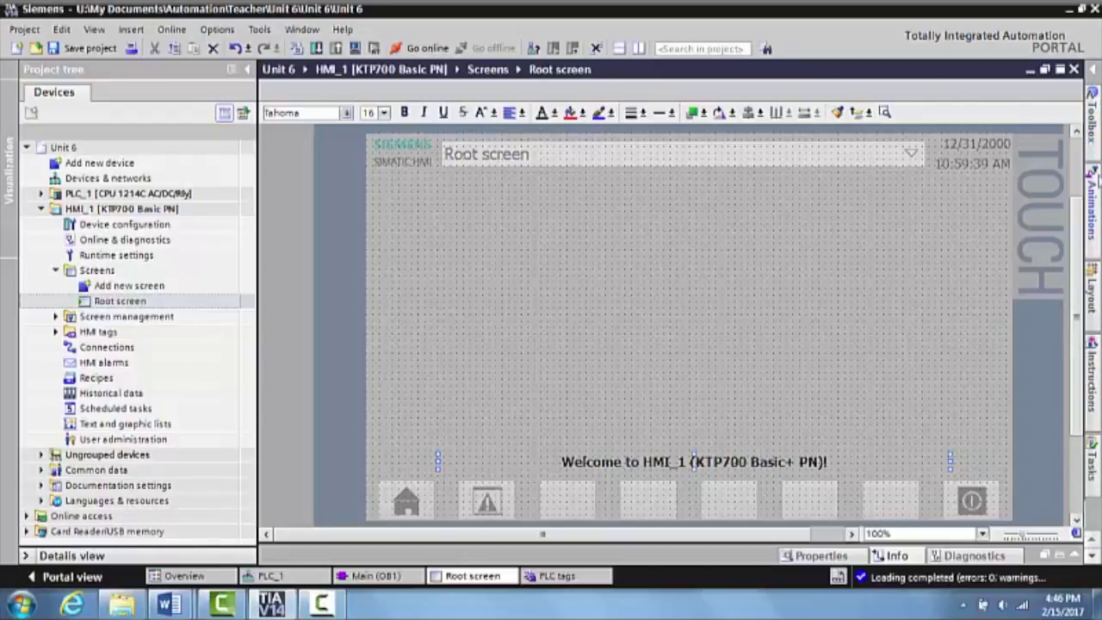
Open the Libraries task card to reach the Buttons-and-Switches global library.
click(1095, 73)
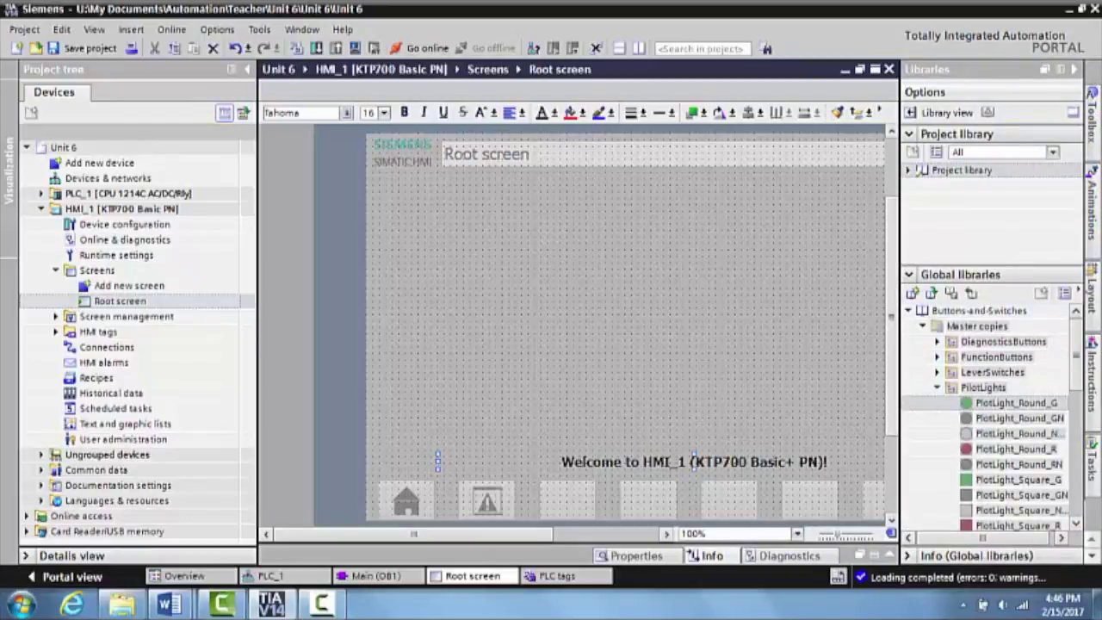
click(1092, 556)
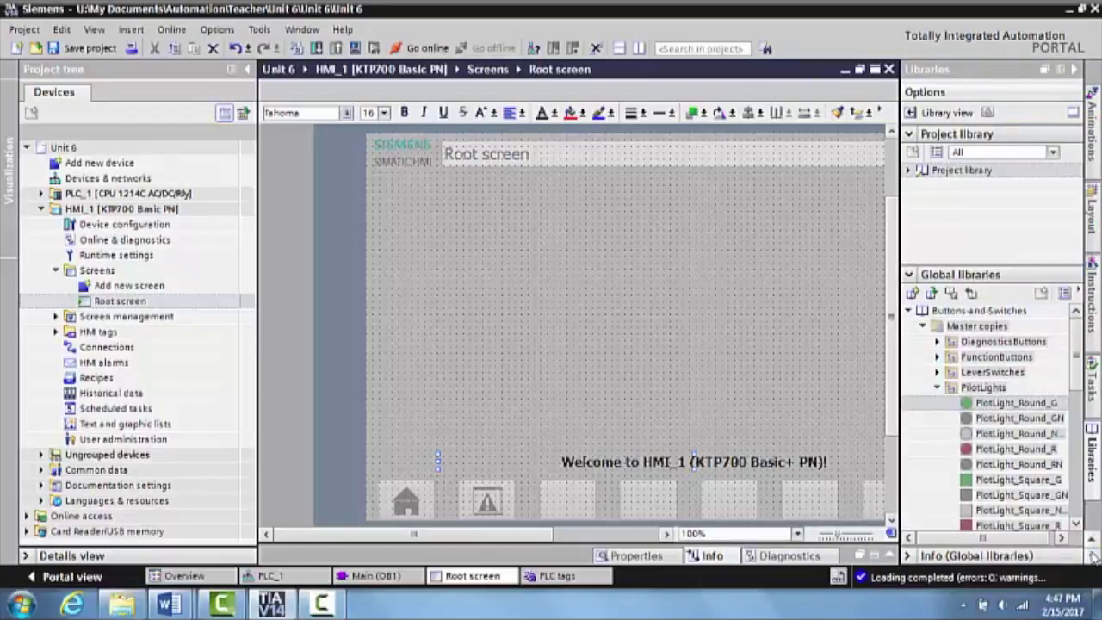
click(1092, 456)
click(1094, 468)
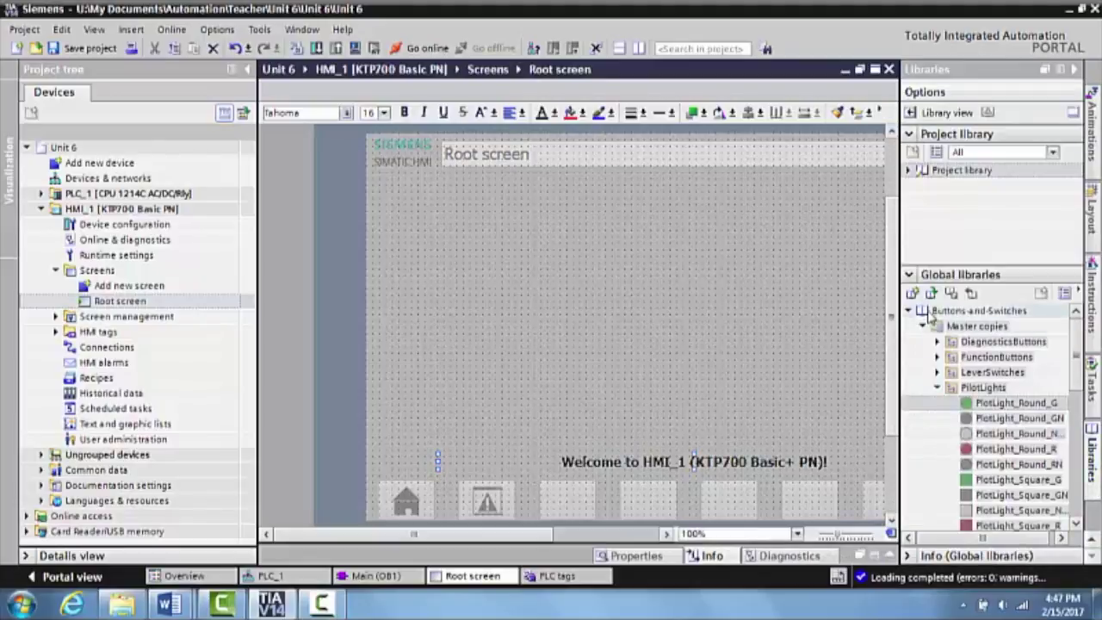
click(909, 311)
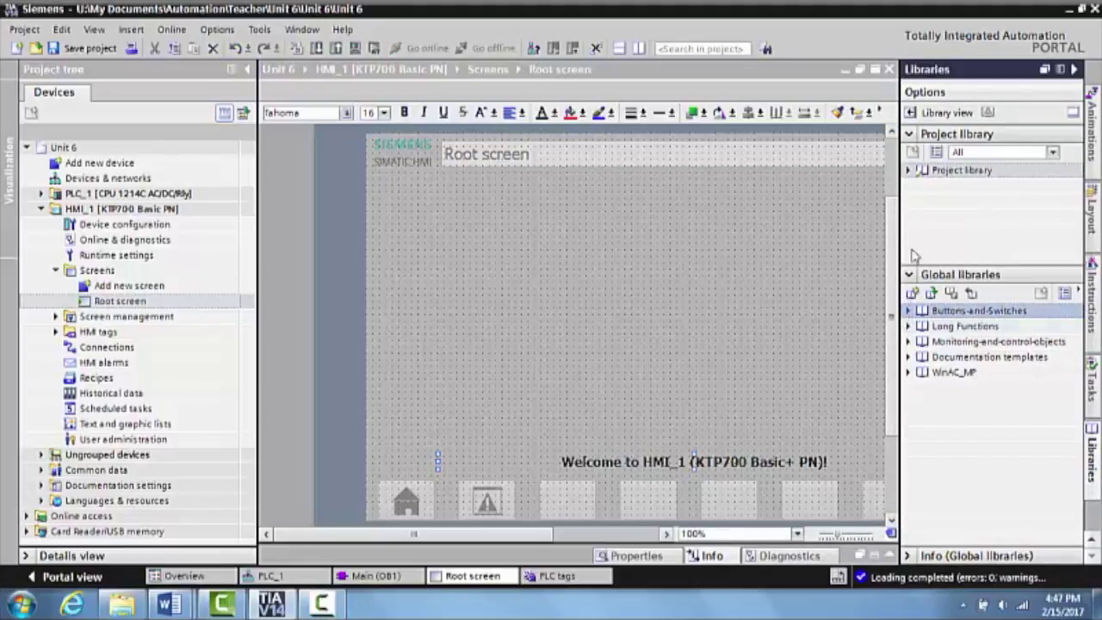
click(954, 172)
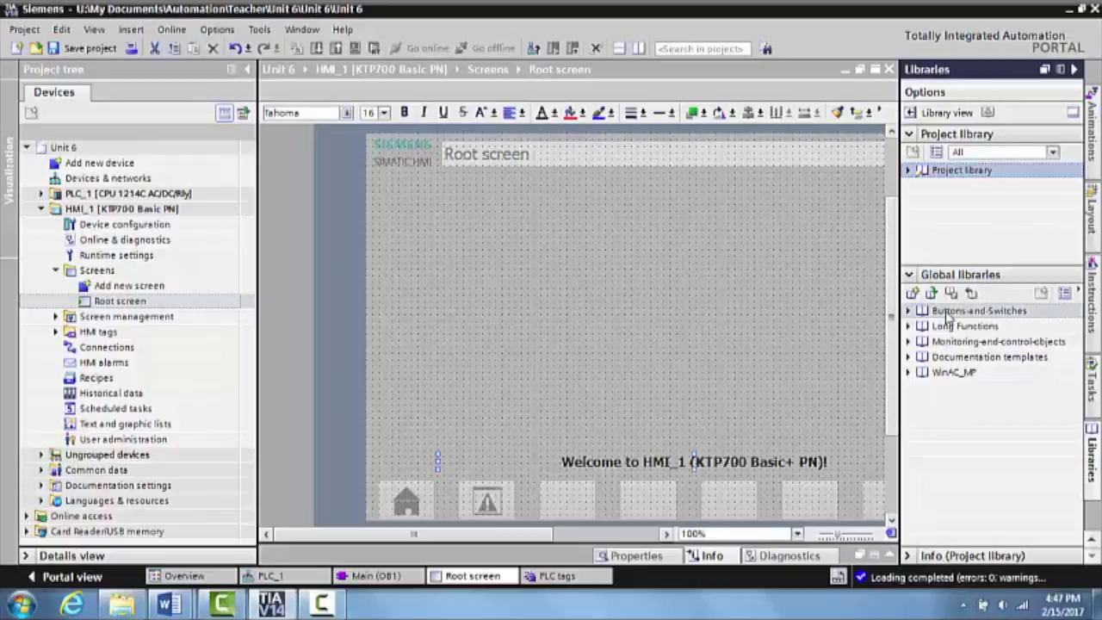
Expand Buttons-and-Switches > Master copies > PilotLights to list the pilot light graphics.
click(907, 312)
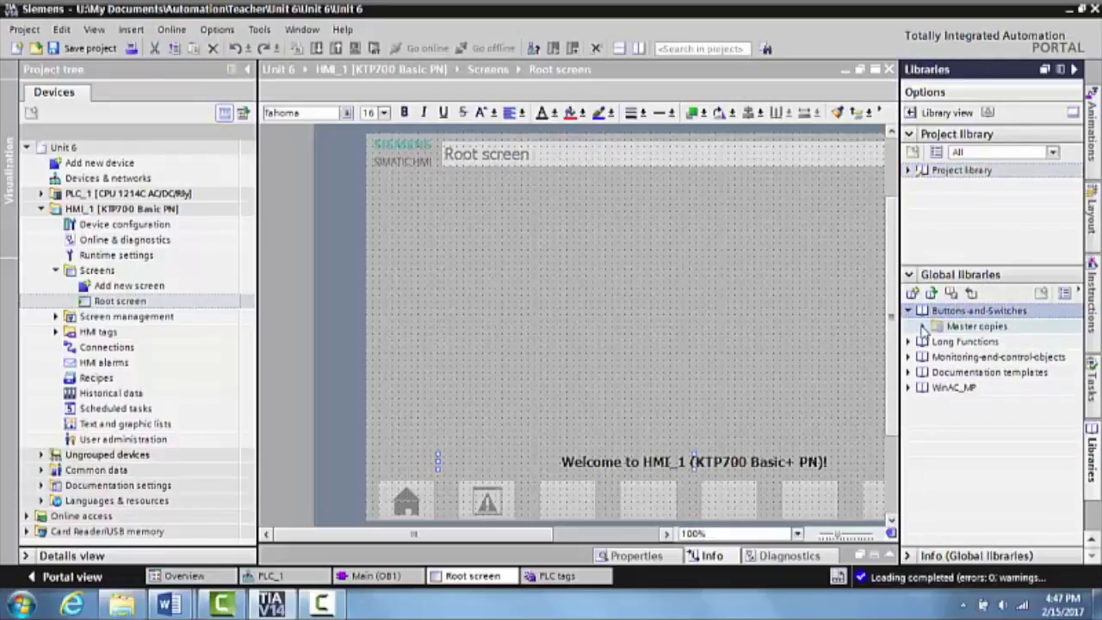
click(923, 327)
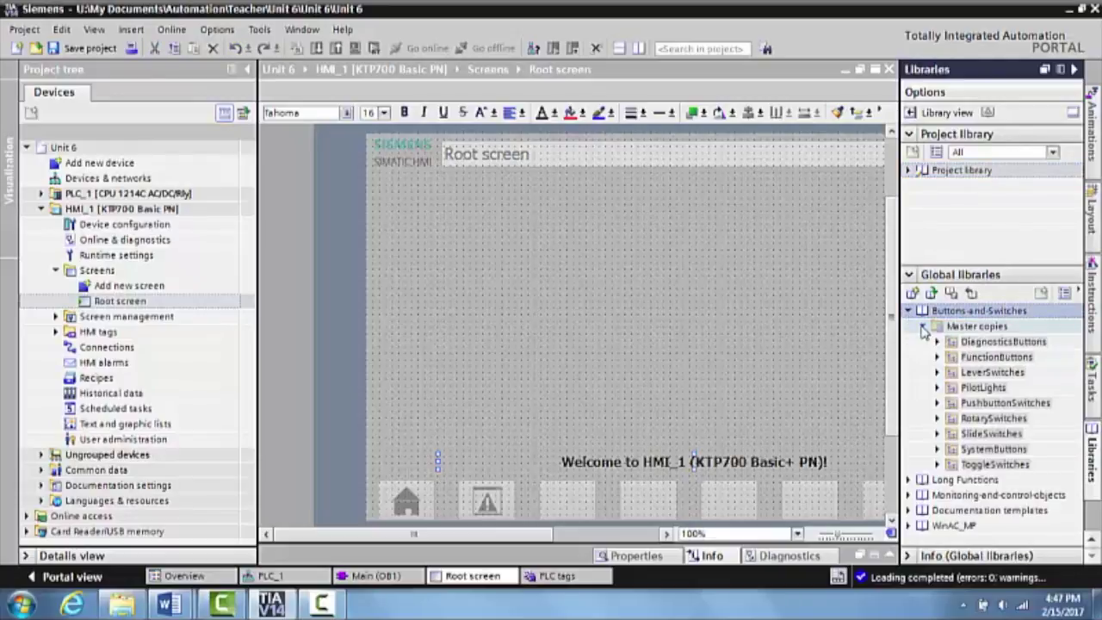
click(986, 389)
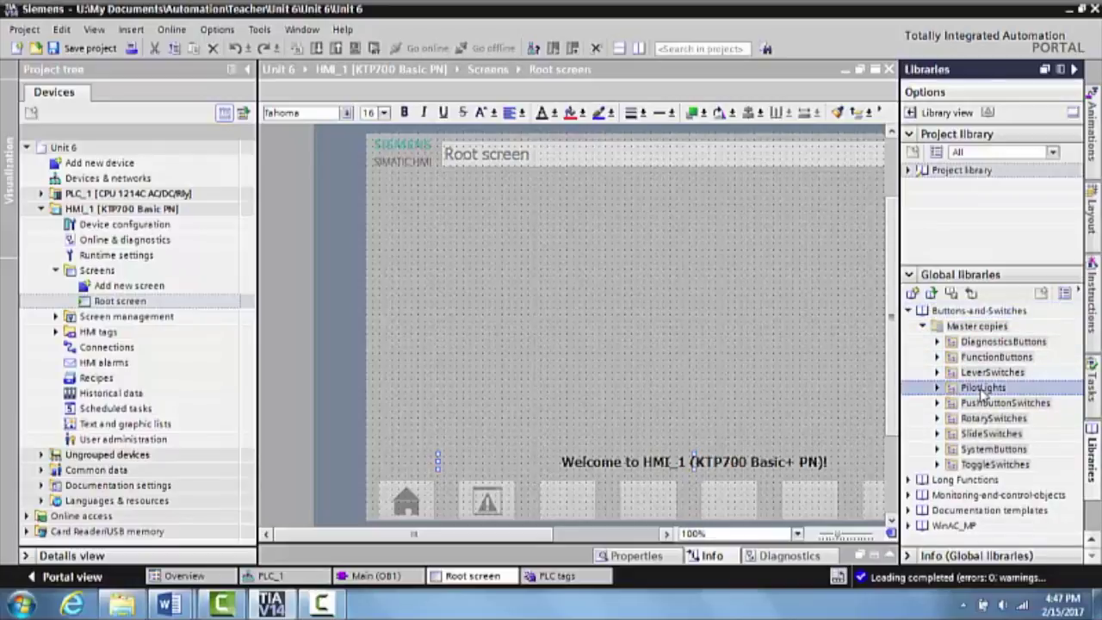
double_click(982, 389)
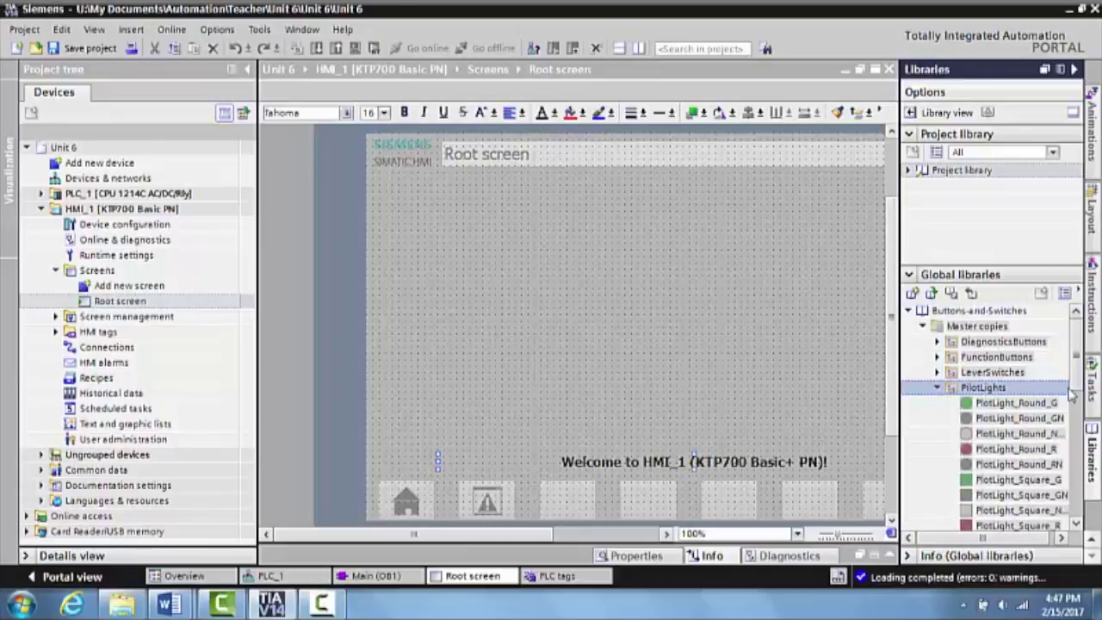
scroll(1081, 392, down, 3)
scroll(1080, 392, down, 1)
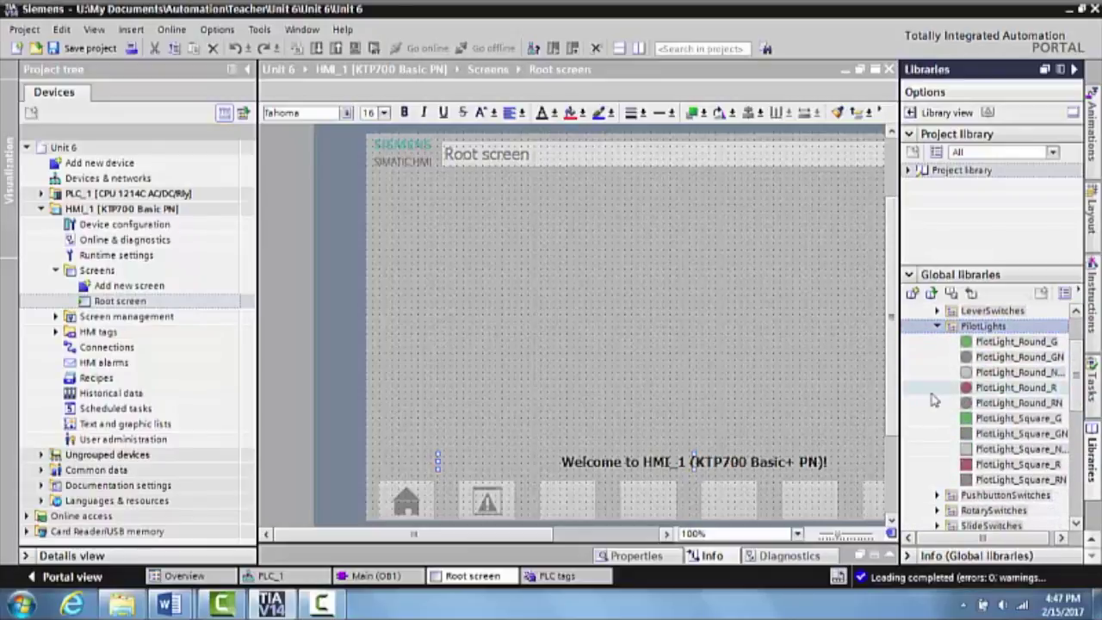
drag(898, 396, 864, 405)
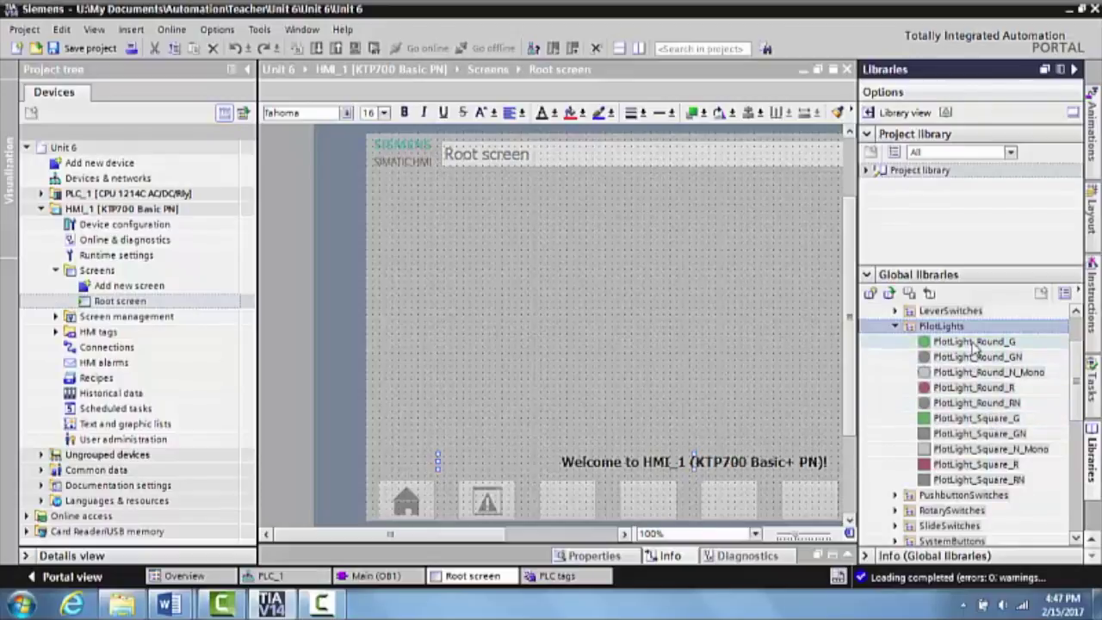
Drop PilotLight_Round_G onto the Root screen and shift it toward the upper middle.
drag(976, 348, 658, 291)
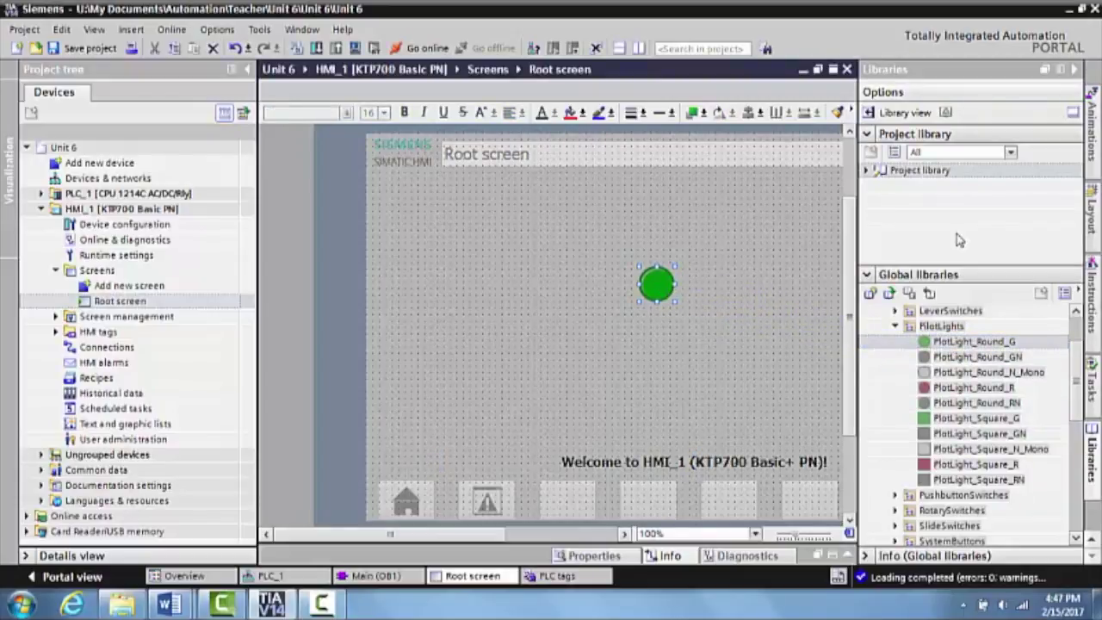
click(1088, 88)
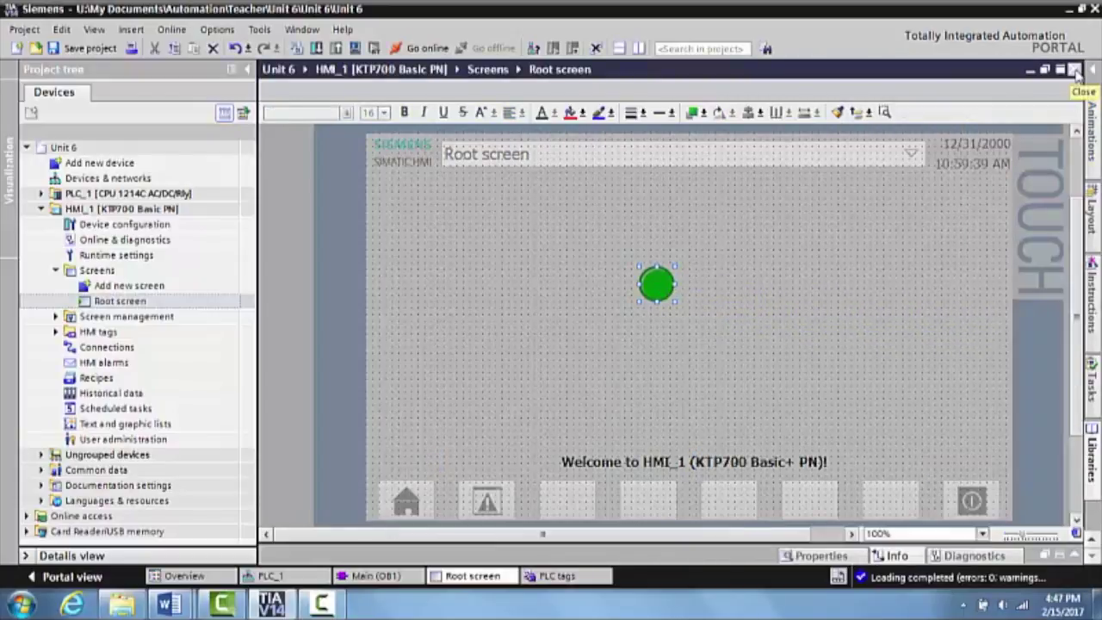
drag(659, 285, 708, 287)
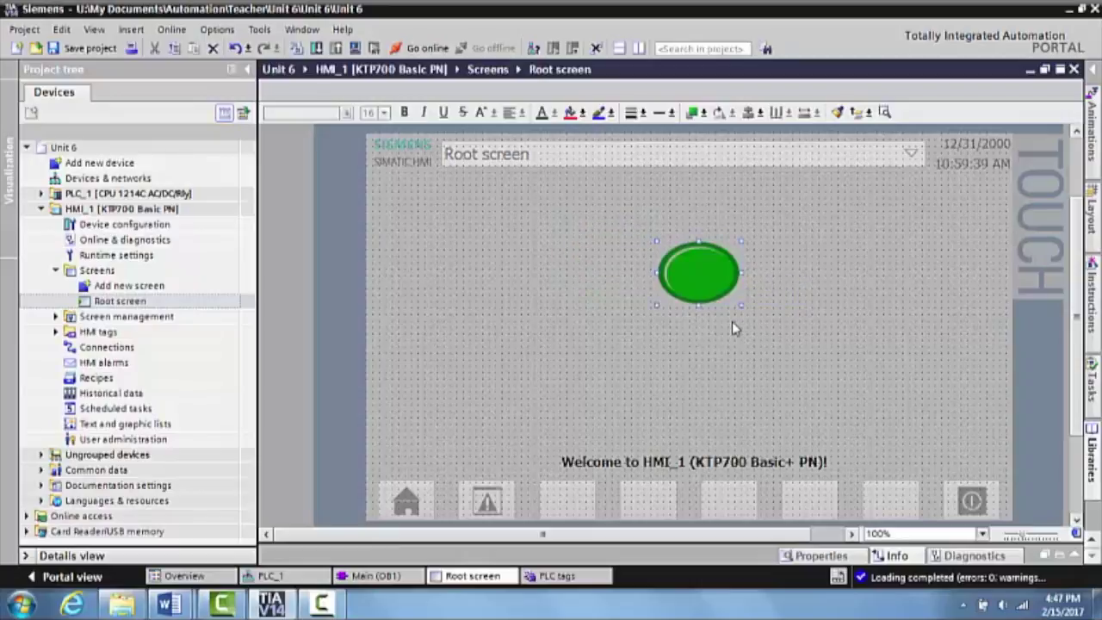
Set the pilot light's Tag property to 'HMI Output' in its General properties.
double_click(703, 278)
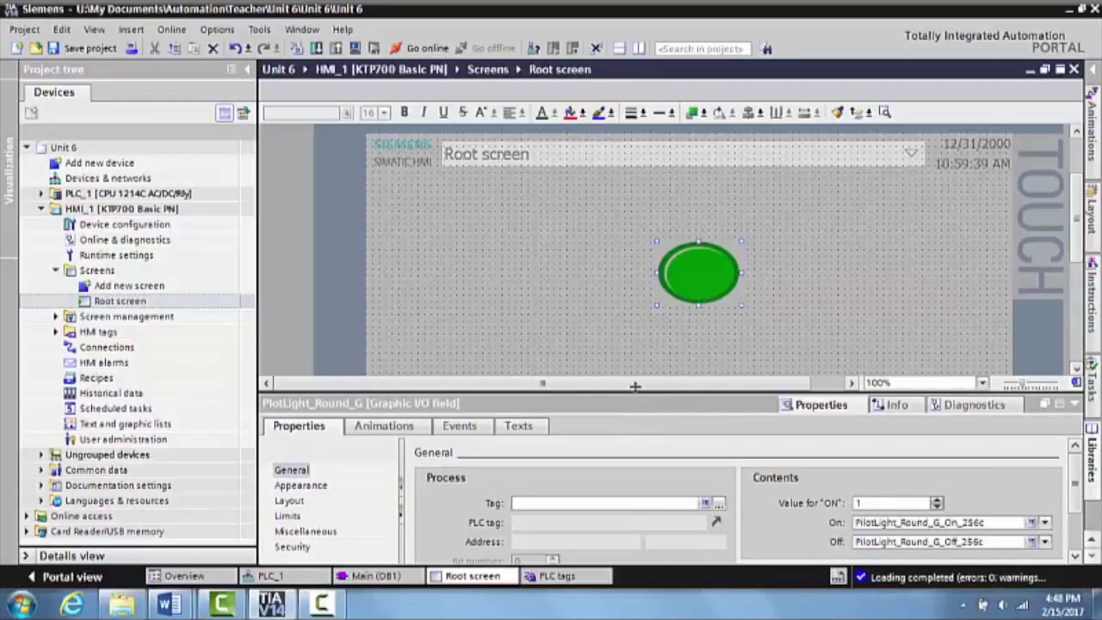
drag(635, 387, 636, 368)
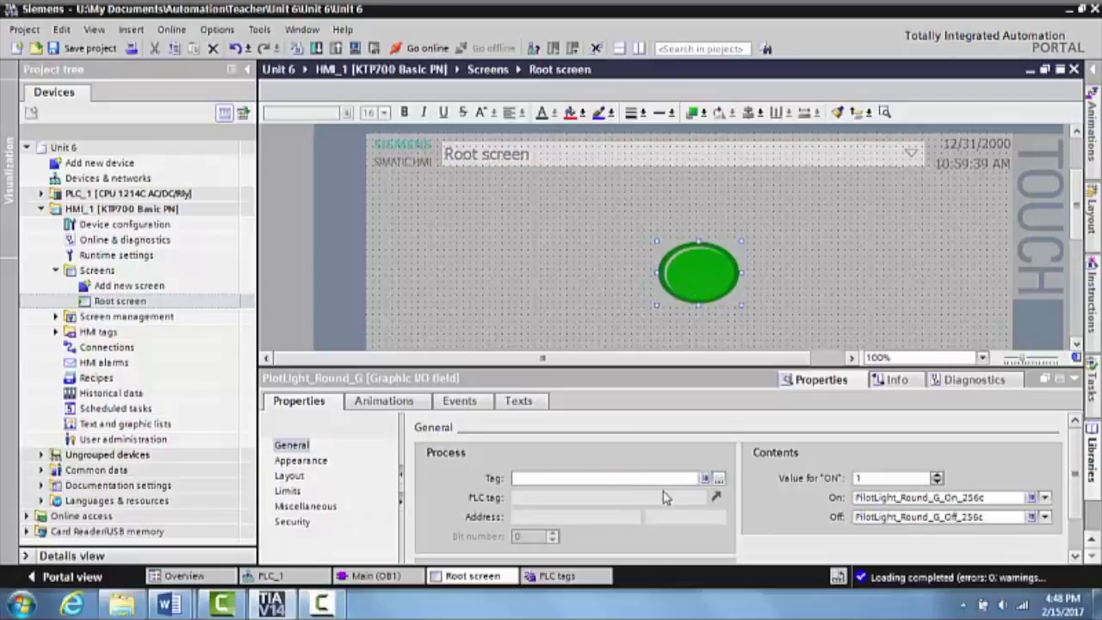
click(706, 479)
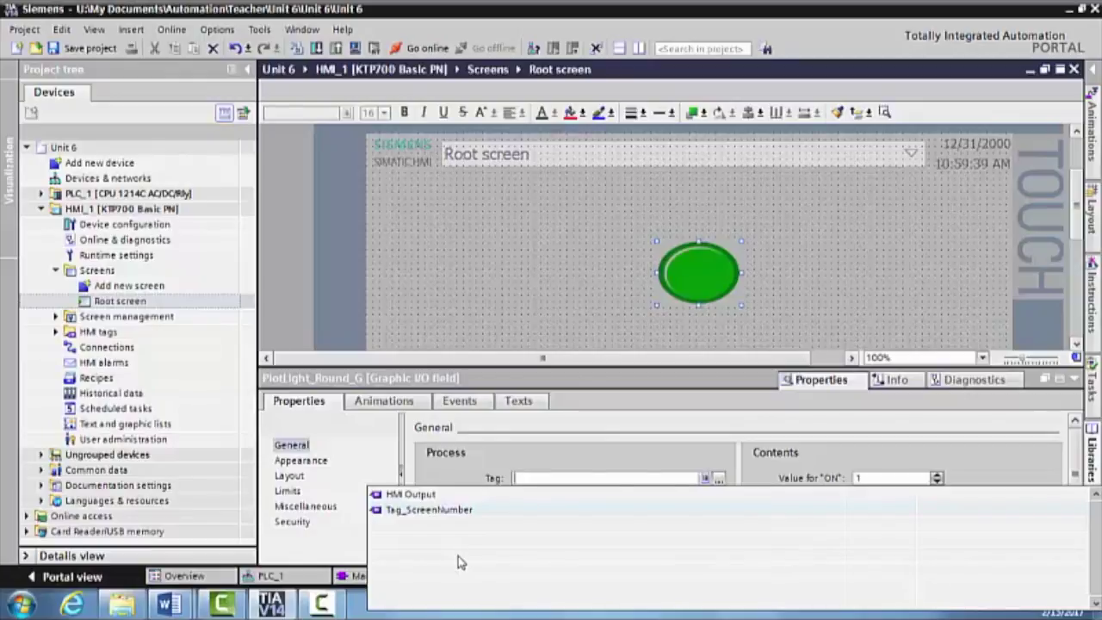
click(420, 496)
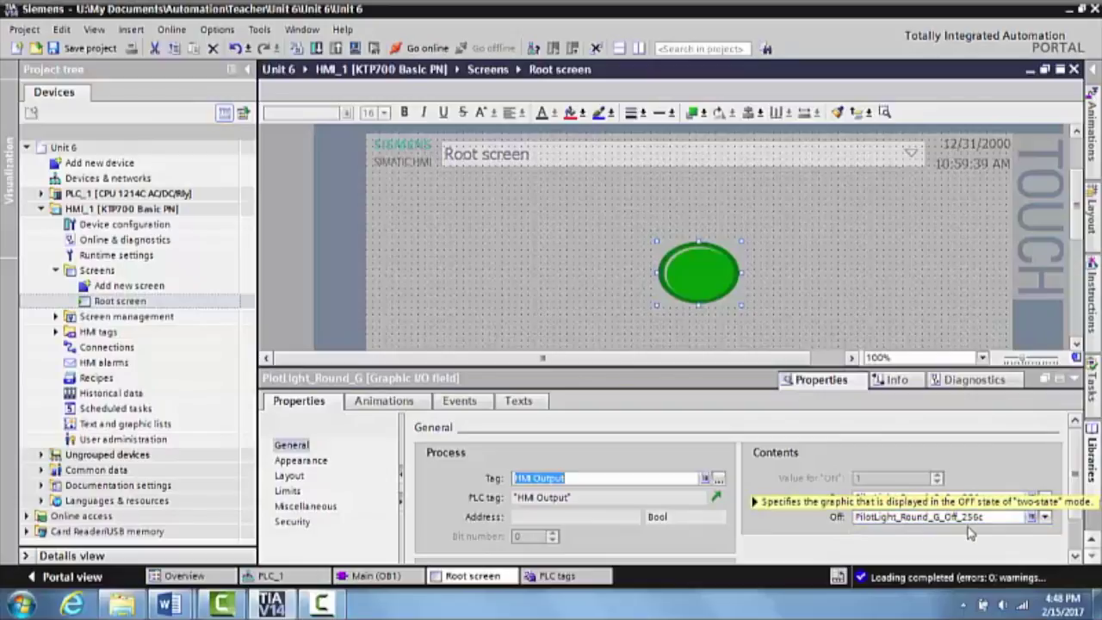
click(1074, 380)
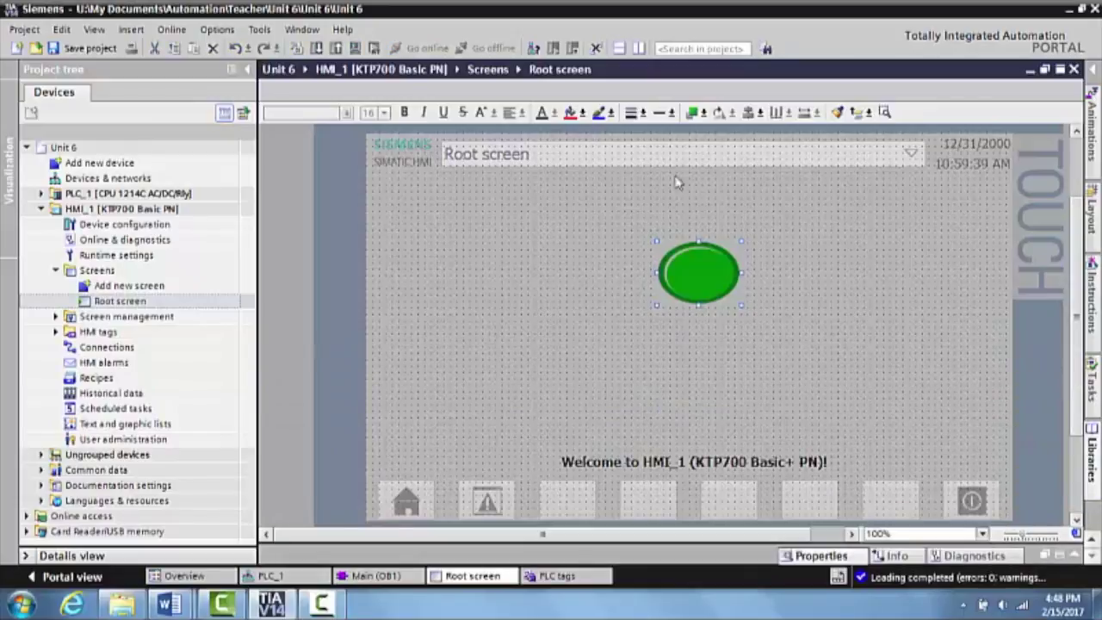
Download HMI_1 to the panel, enabling Overwrite all in the load preview before loading.
click(470, 233)
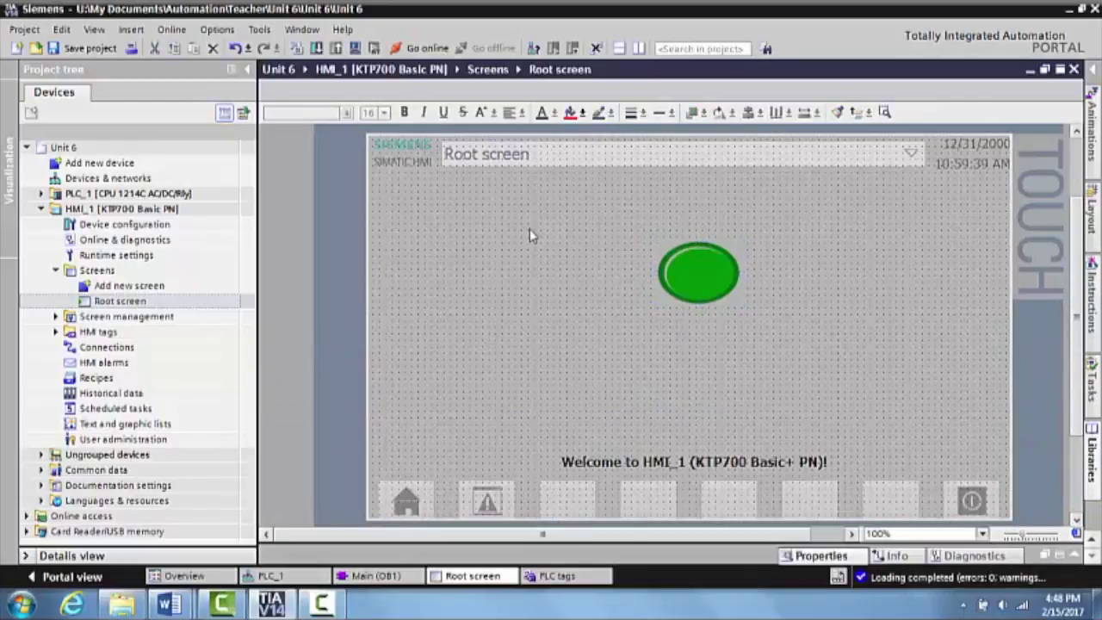
click(316, 49)
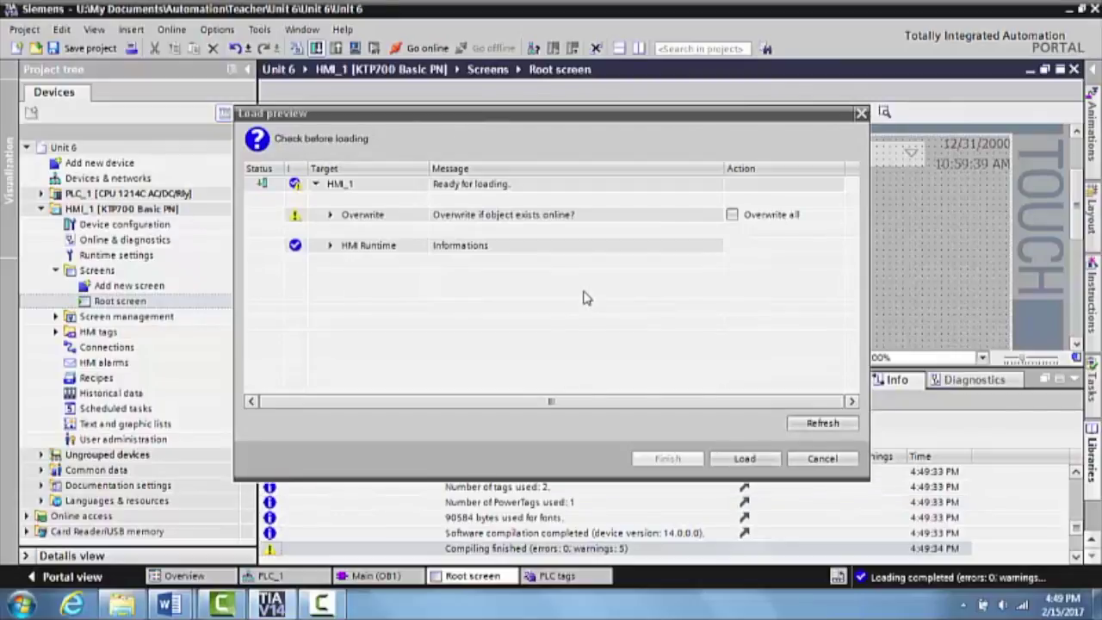
click(731, 215)
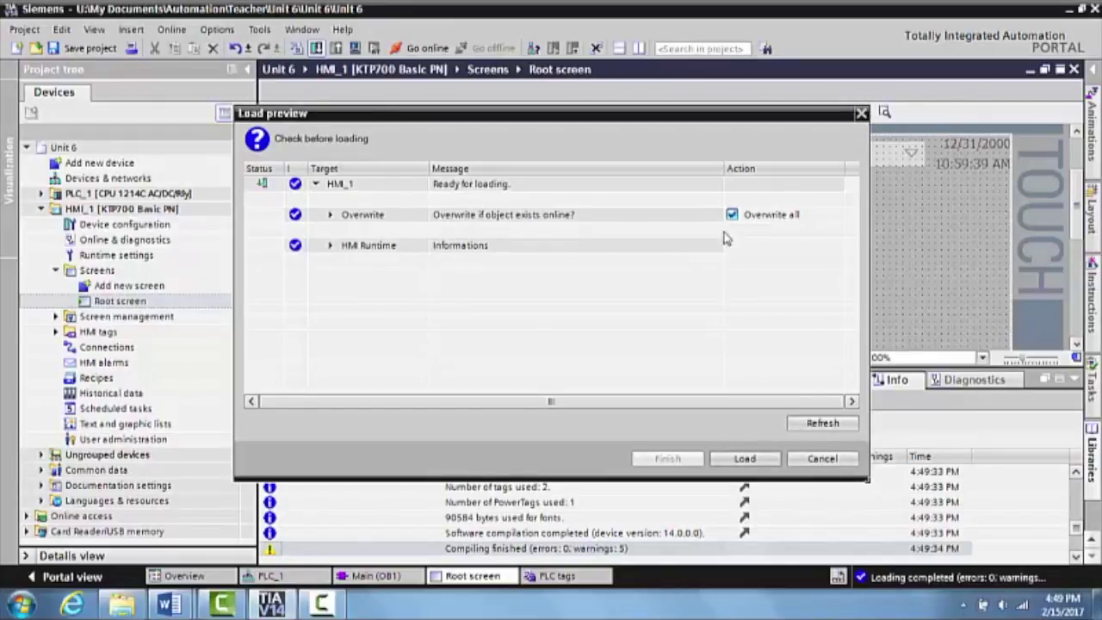
click(742, 460)
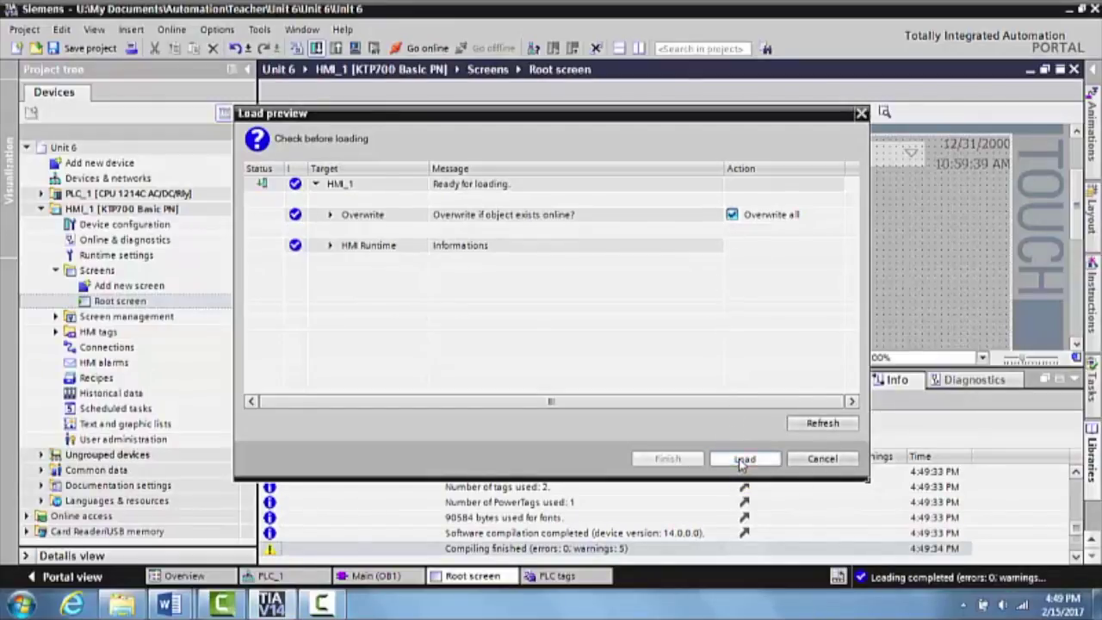